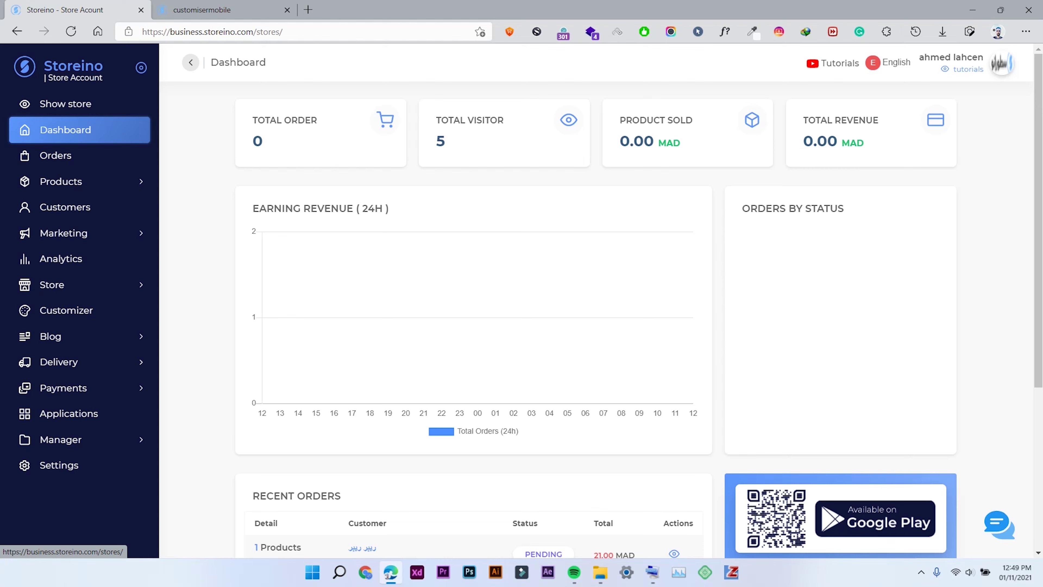
- Open the store's applications list and go to the marketplace for new apps
click(70, 414)
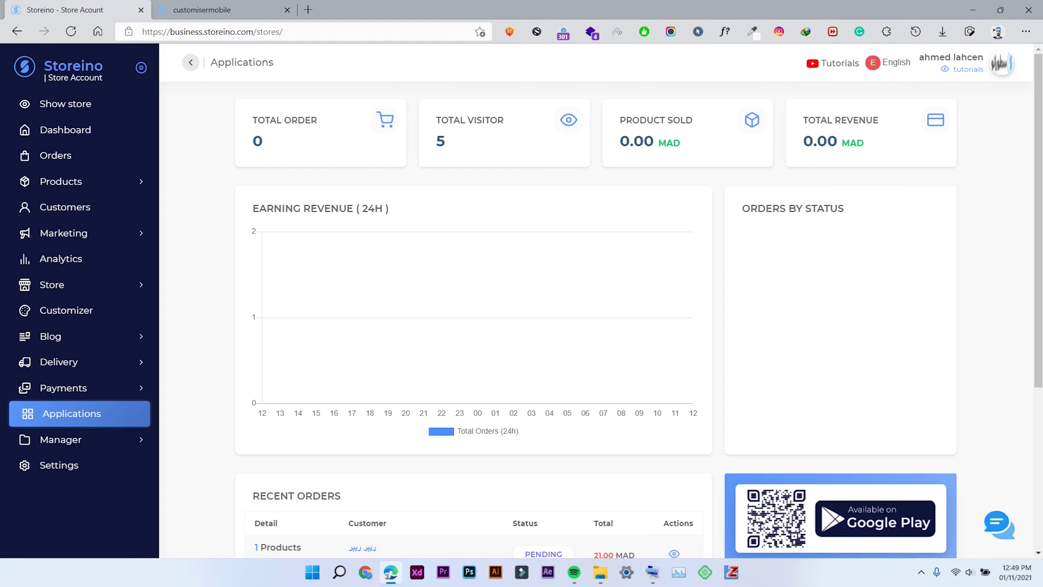
scroll(596, 321, down, 6)
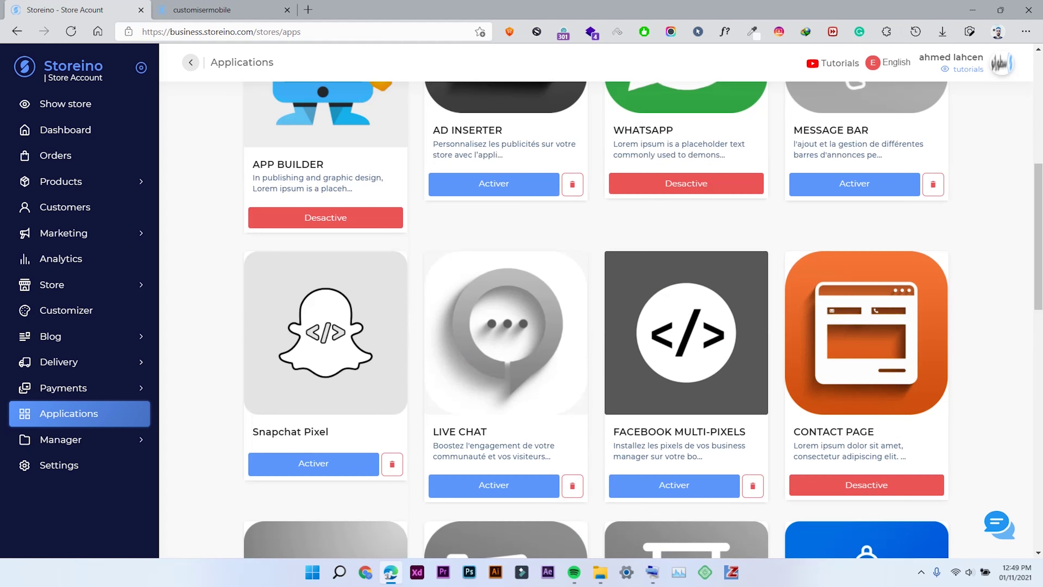
scroll(596, 321, down, 10)
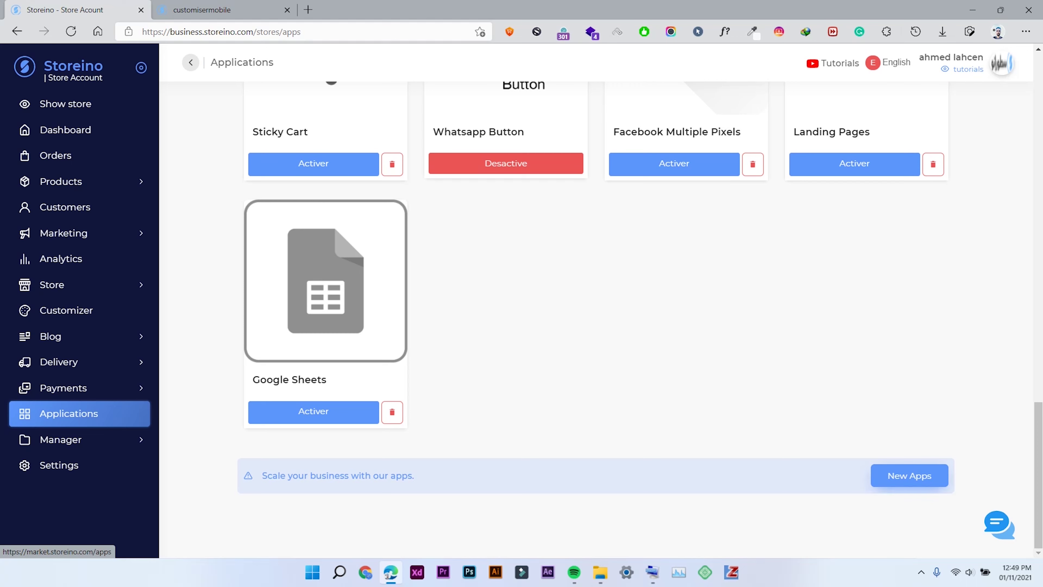
click(910, 476)
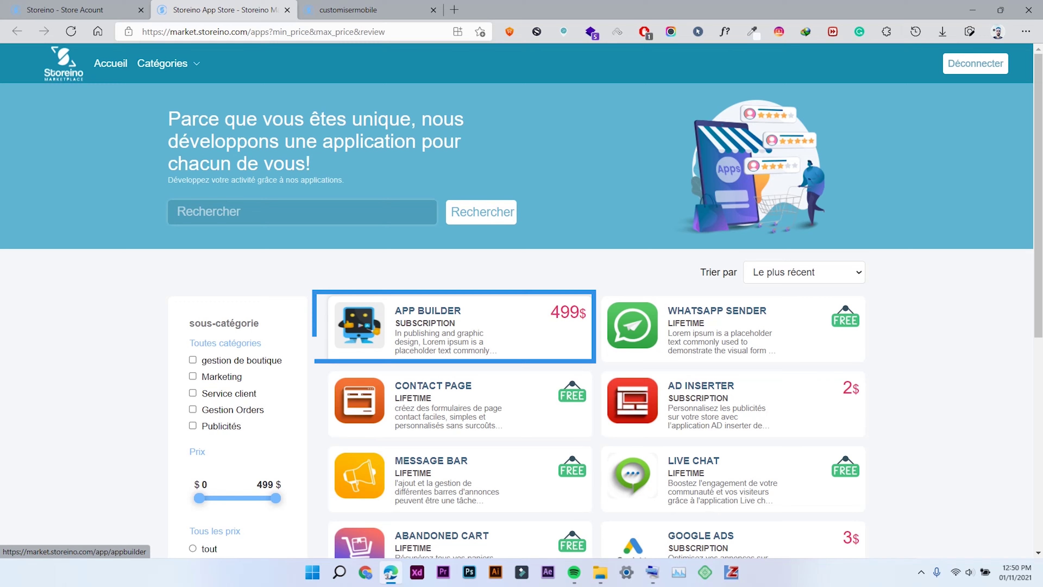
- Open the APP BUILDER listing in the marketplace and switch the site language to English
click(452, 327)
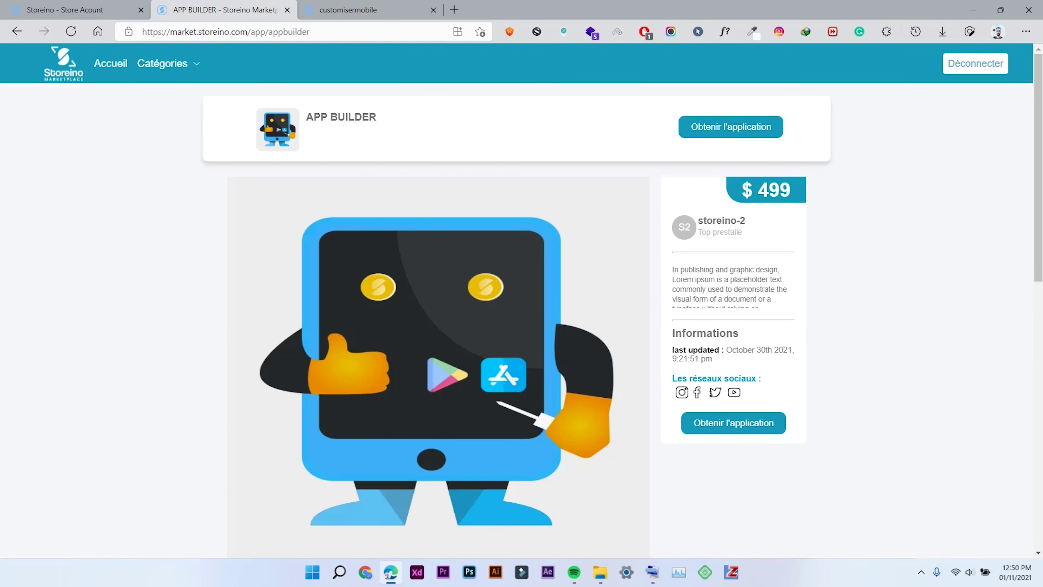
scroll(517, 320, down, 10)
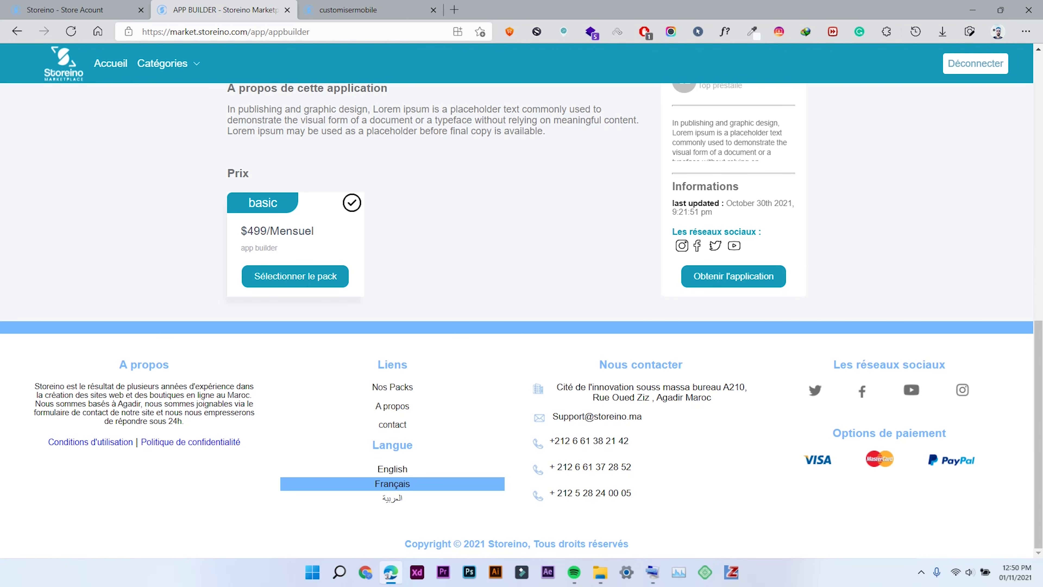
click(392, 468)
- Review the APP BUILDER listing and select its basic $499/Monthly pack
scroll(517, 320, up, 4)
scroll(521, 321, up, 6)
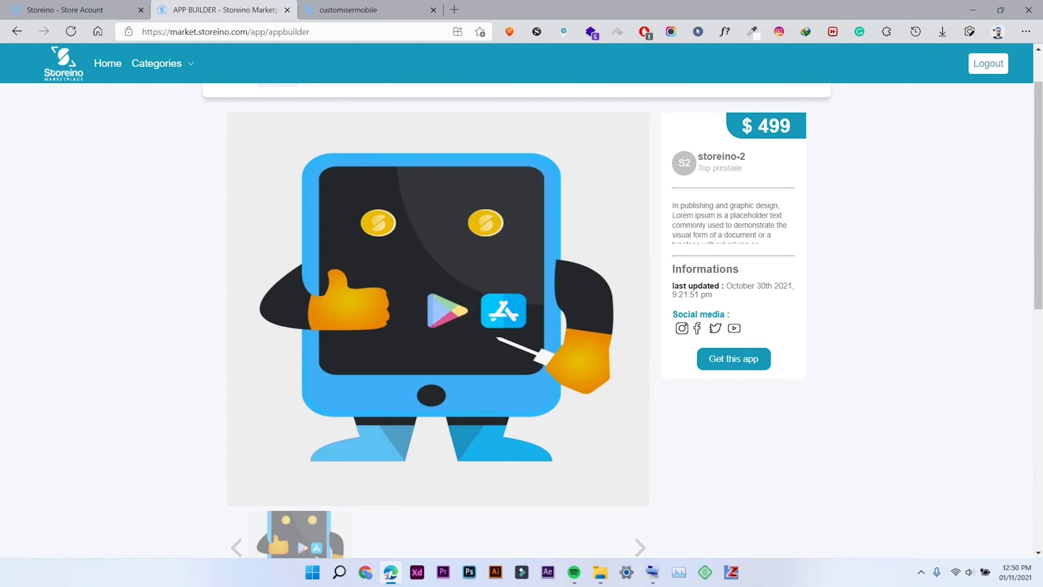
scroll(522, 320, down, 10)
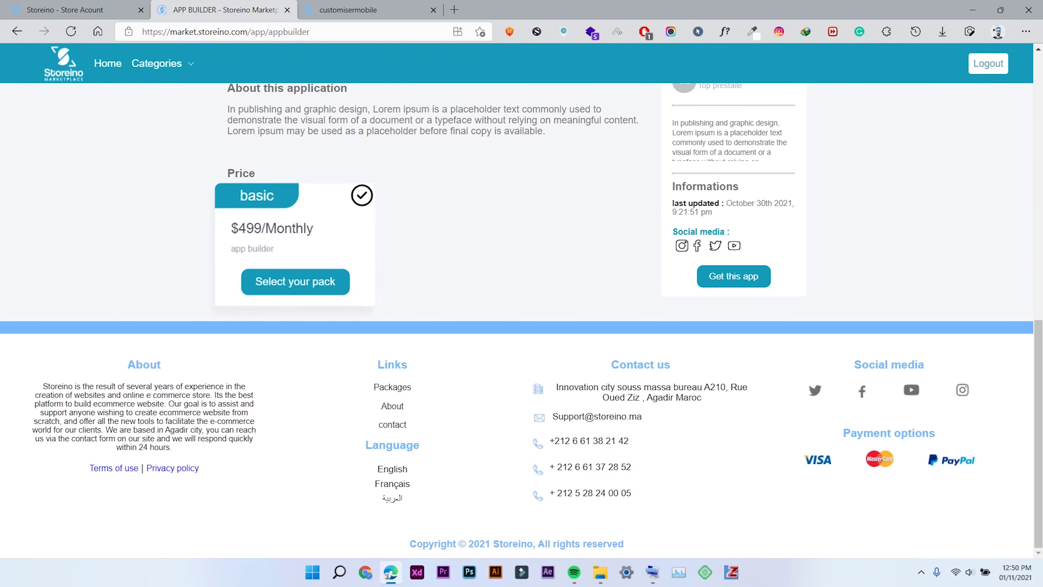
click(296, 281)
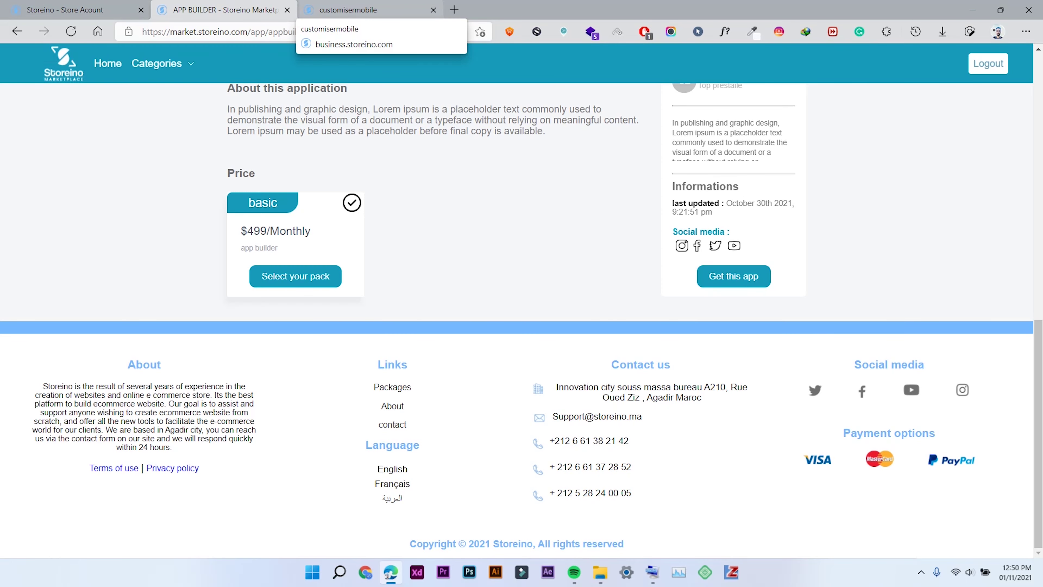
- Return to the store account's applications and open the installed APP BUILDER app
click(347, 10)
click(65, 10)
scroll(596, 319, up, 4)
scroll(324, 493, up, 15)
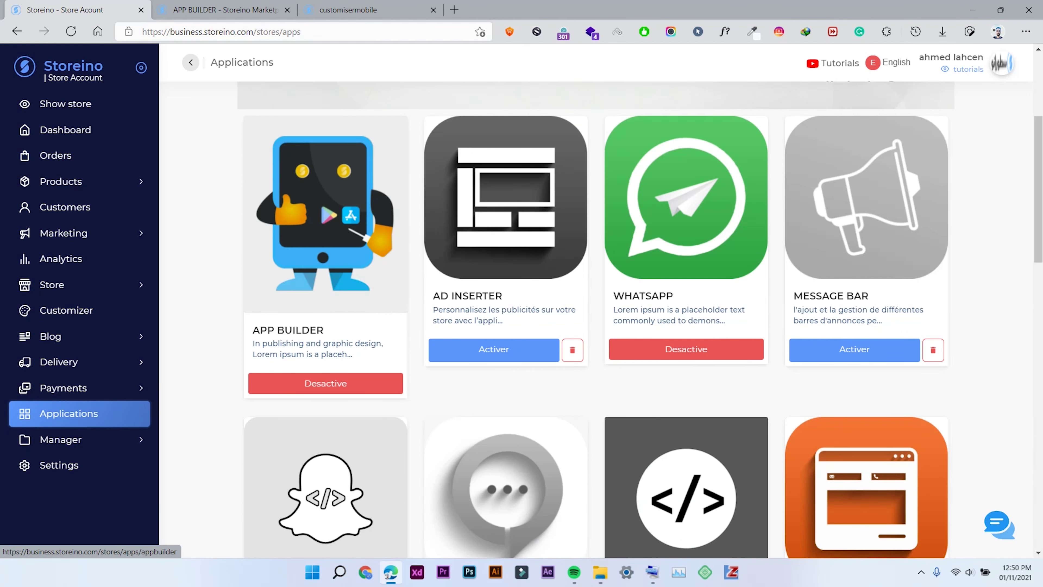
click(287, 330)
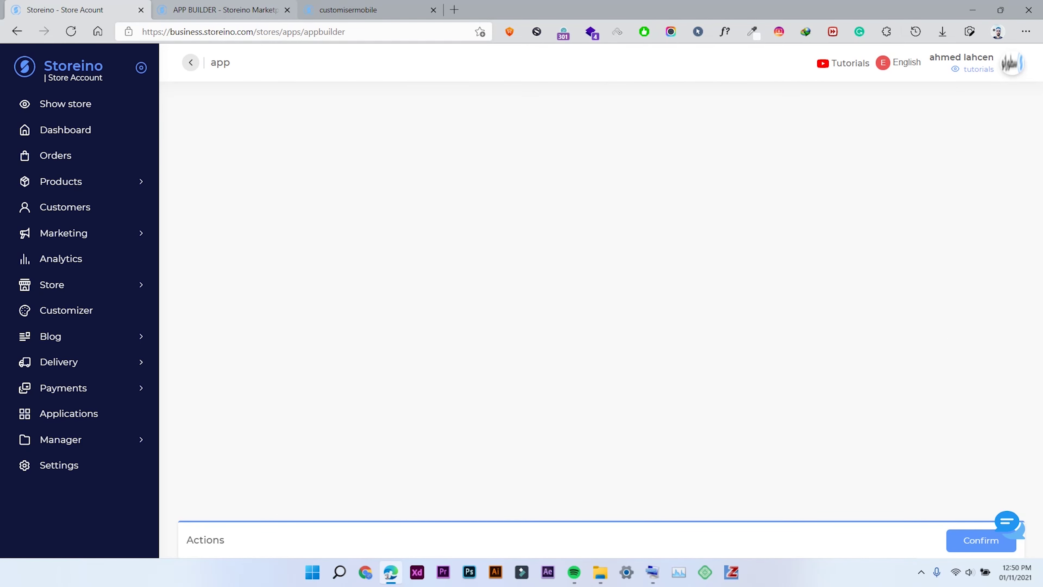
- Switch to the customisermobile page and highlight the stores/ and builder/ parts of its address
click(225, 10)
click(364, 10)
click(191, 31)
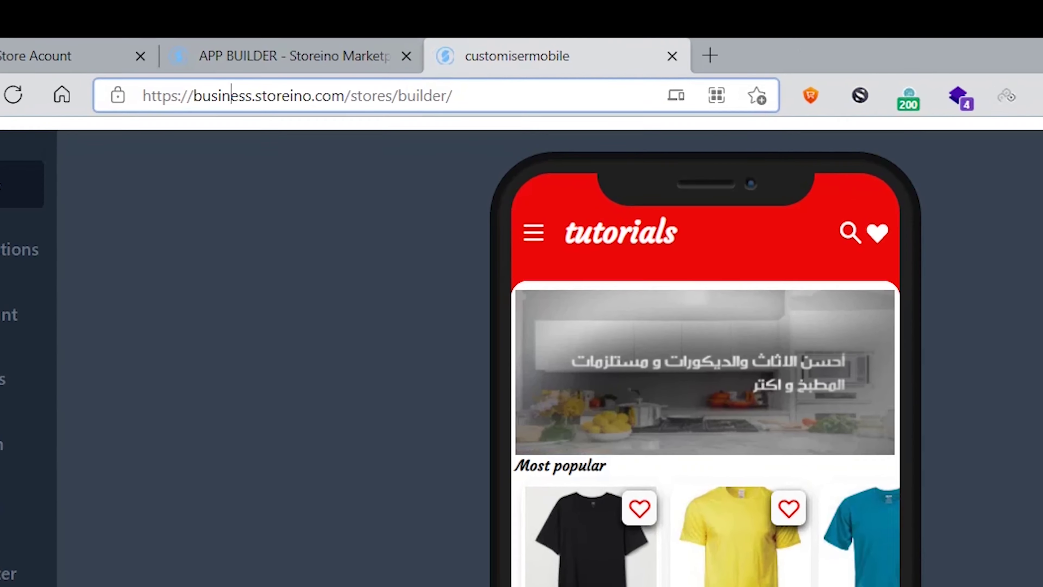
drag(351, 95, 398, 95)
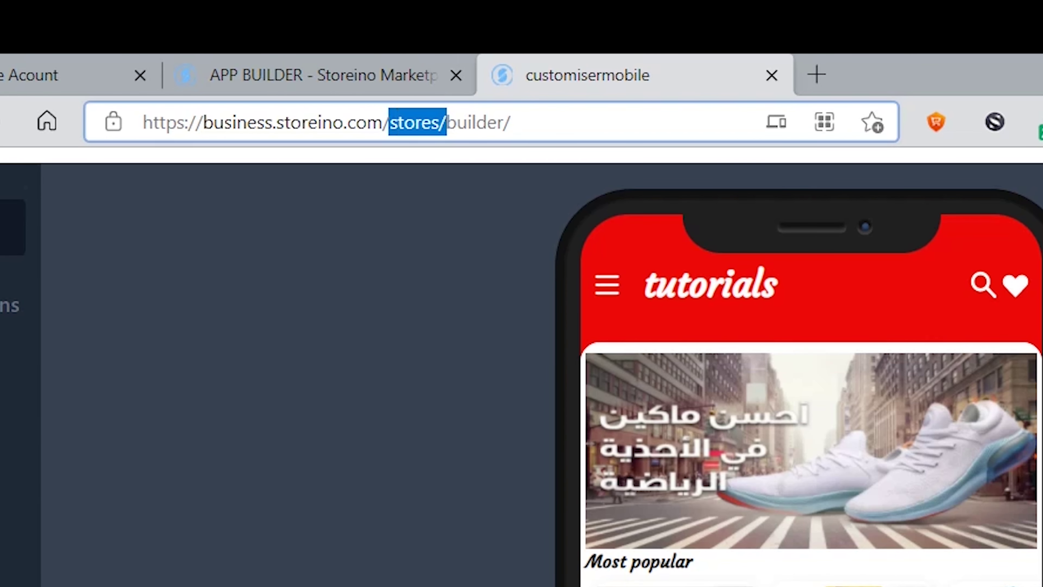
drag(446, 122, 511, 122)
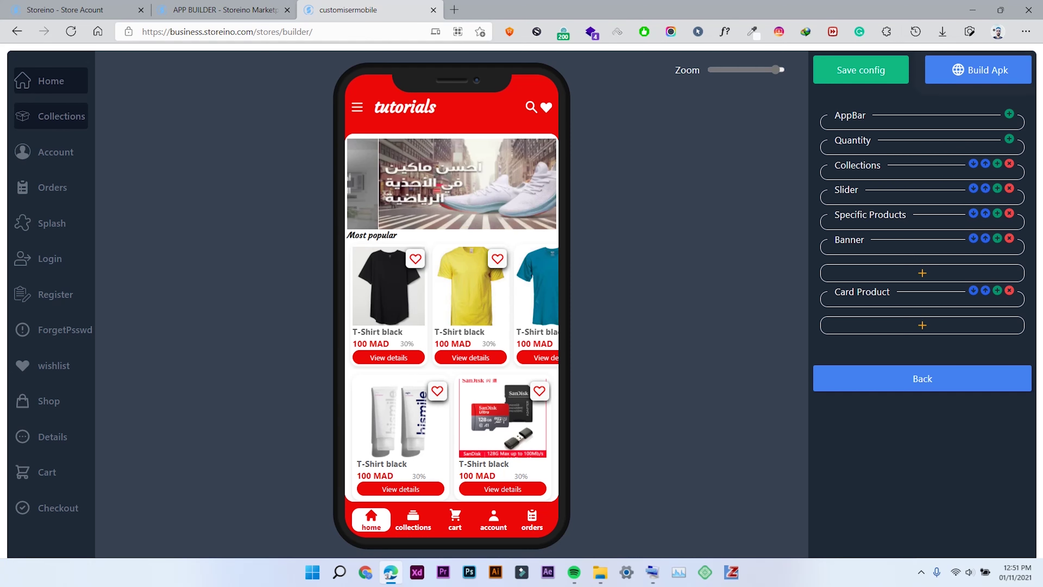
- Look through the mobile app's page customizers from Collections to Checkout, including Home, and revisit the Collections settings
click(51, 116)
click(55, 151)
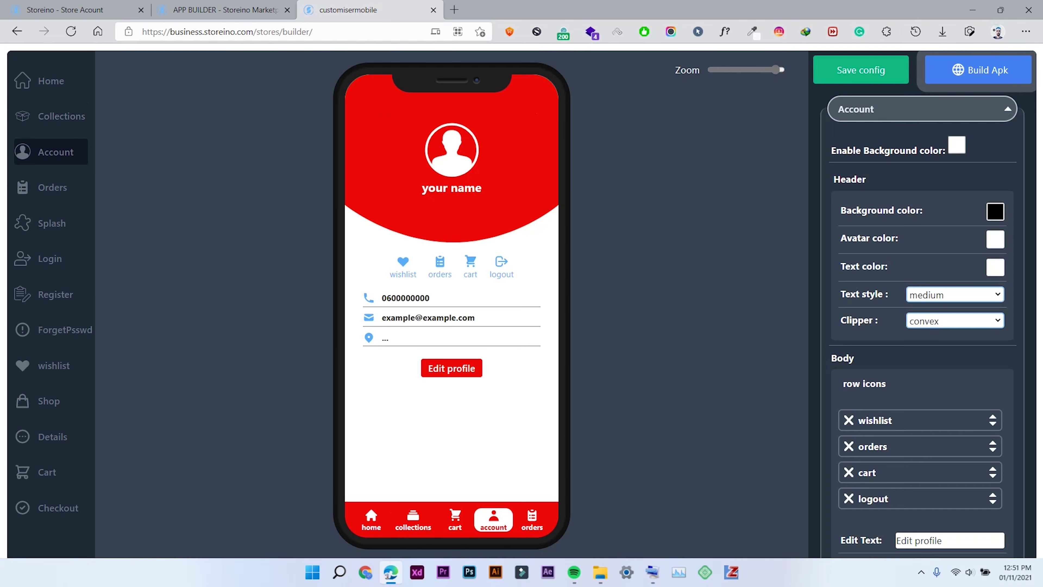
click(52, 187)
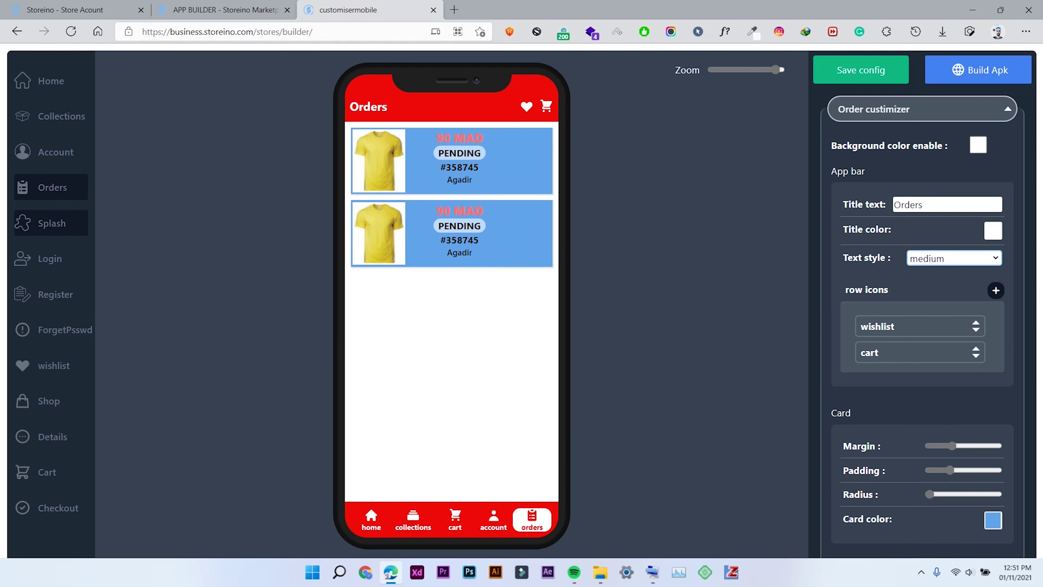
click(51, 223)
click(50, 258)
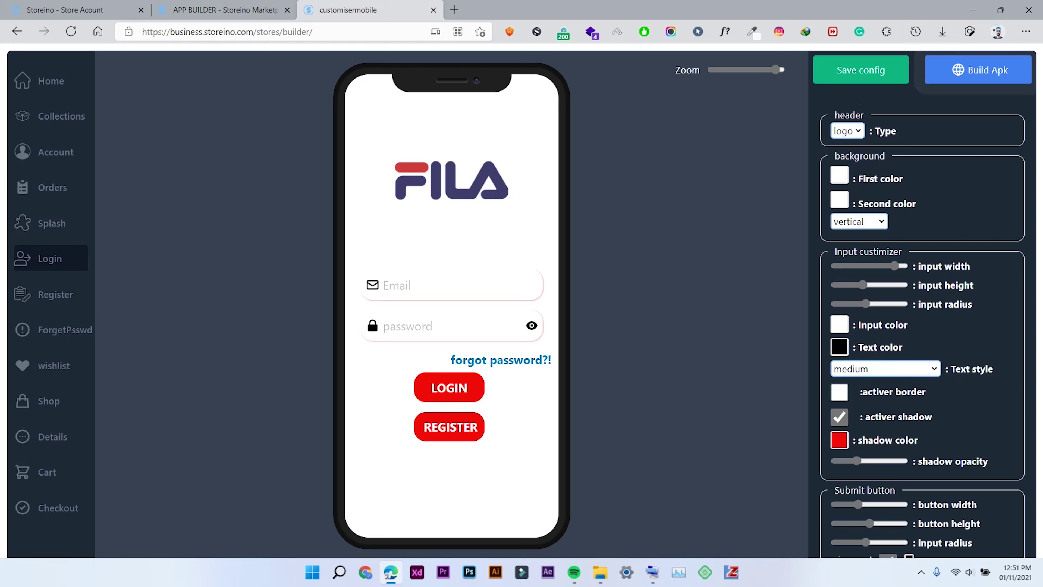
click(56, 294)
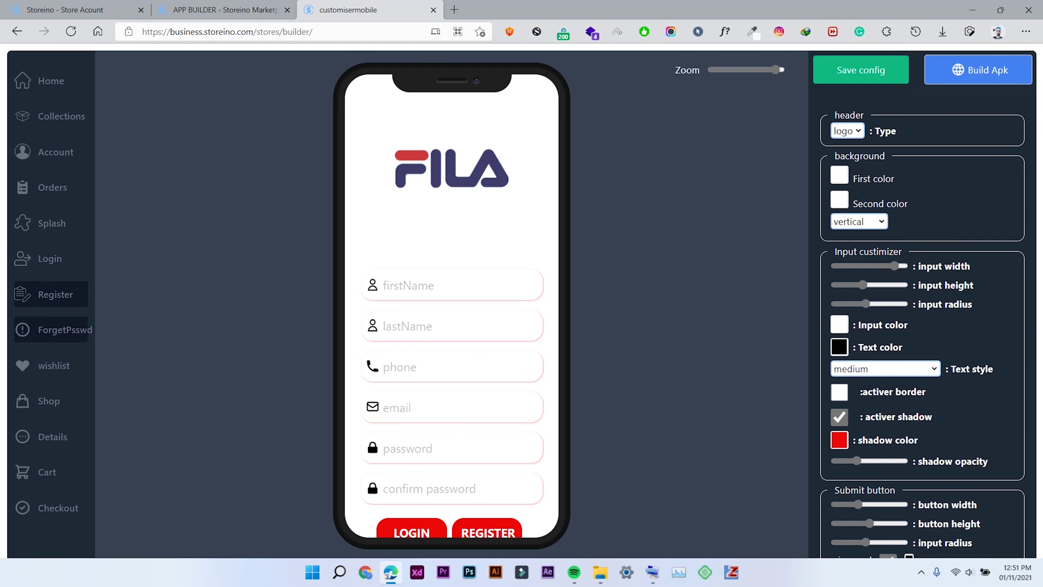
click(55, 329)
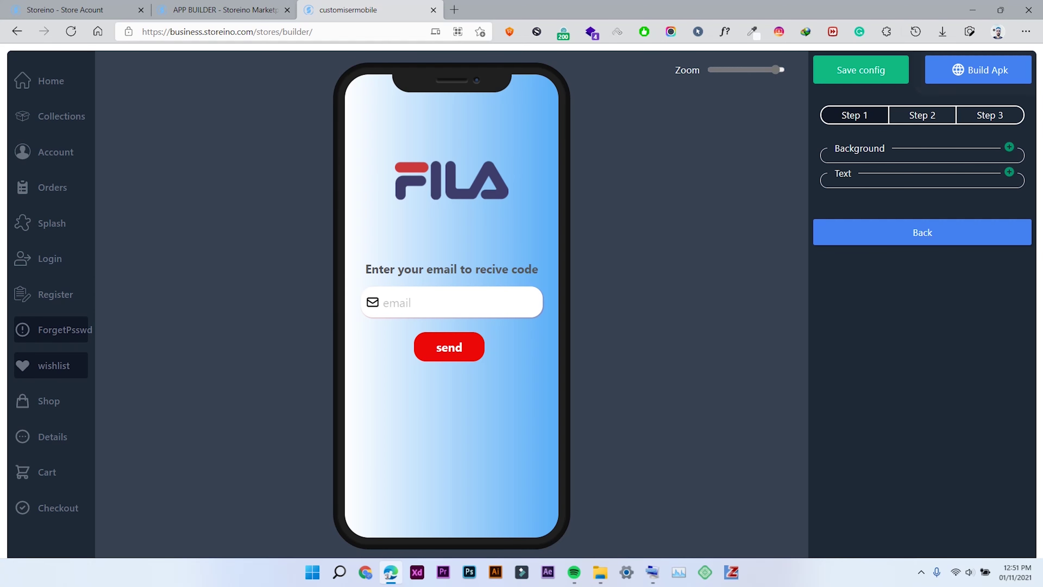
click(53, 365)
click(48, 401)
click(52, 436)
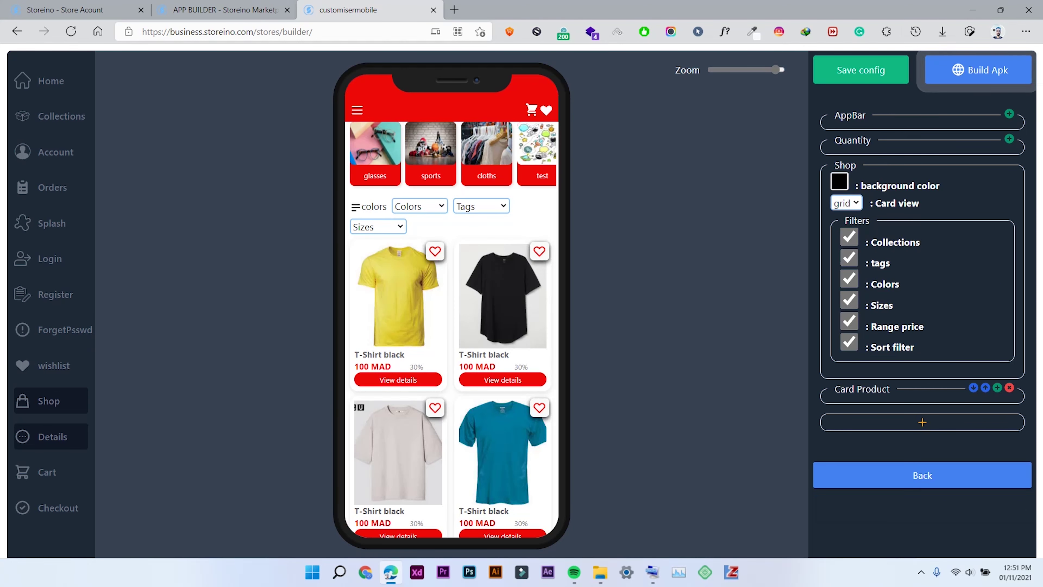
click(47, 472)
click(58, 509)
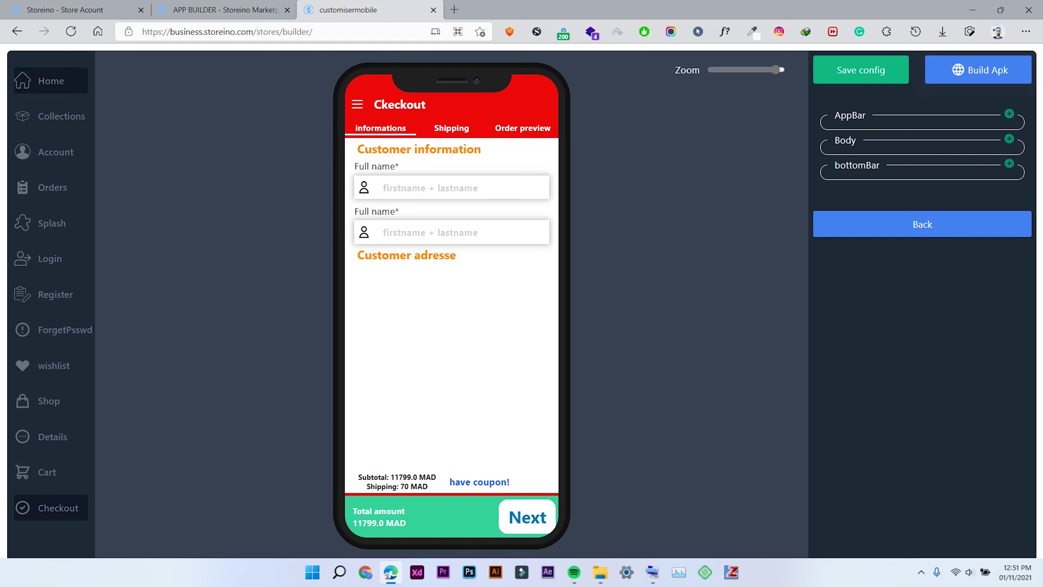
click(51, 80)
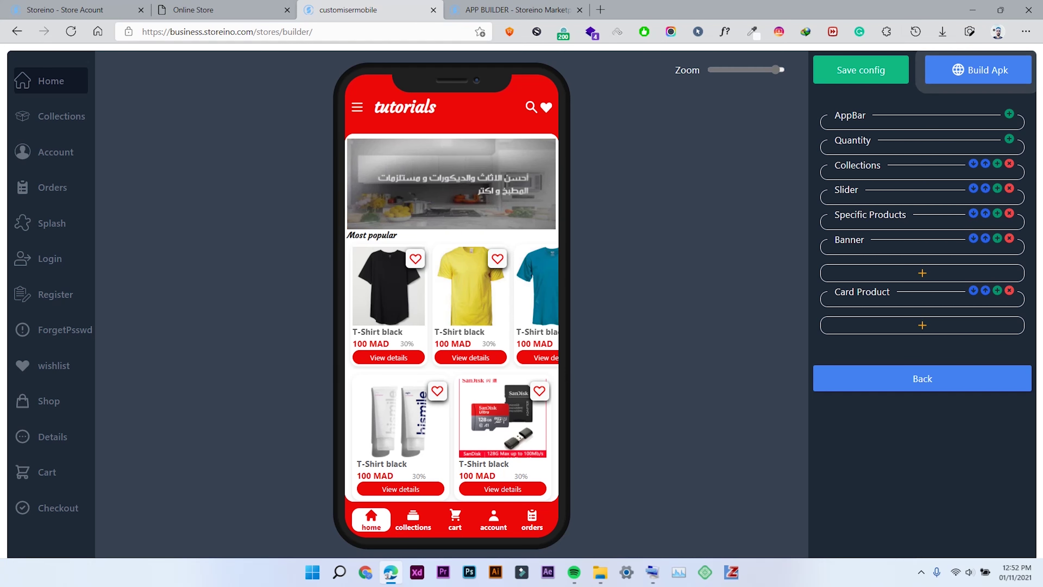
click(50, 116)
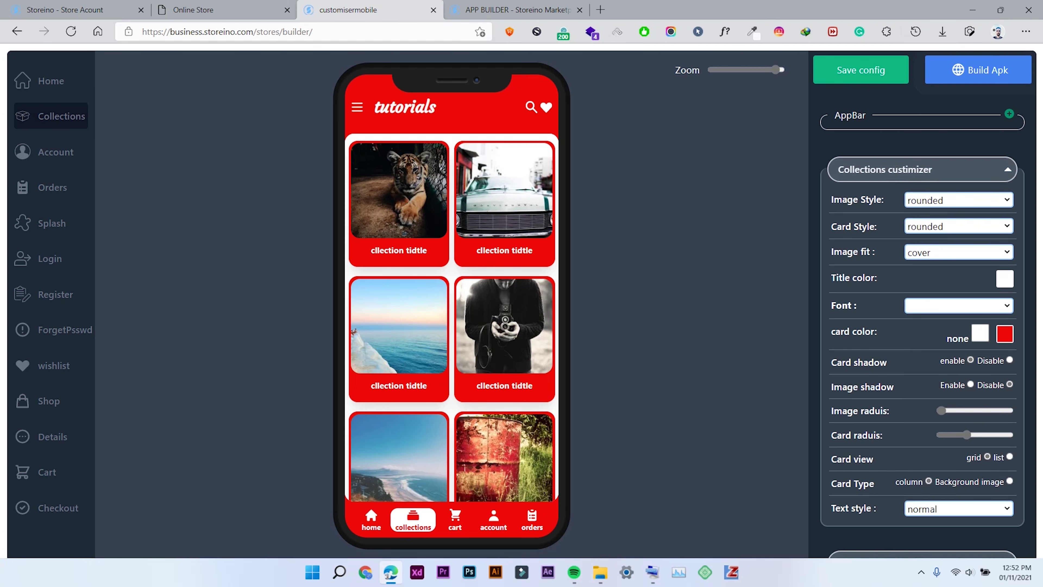
- Expand the Home page's AppBar settings and set the AppBar color to bright blue
click(51, 81)
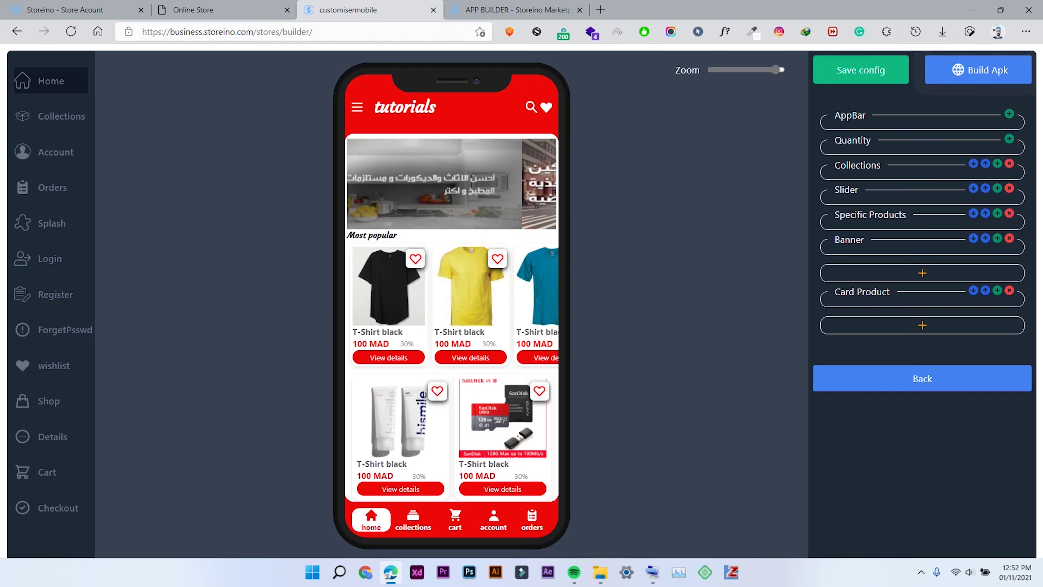
click(1009, 114)
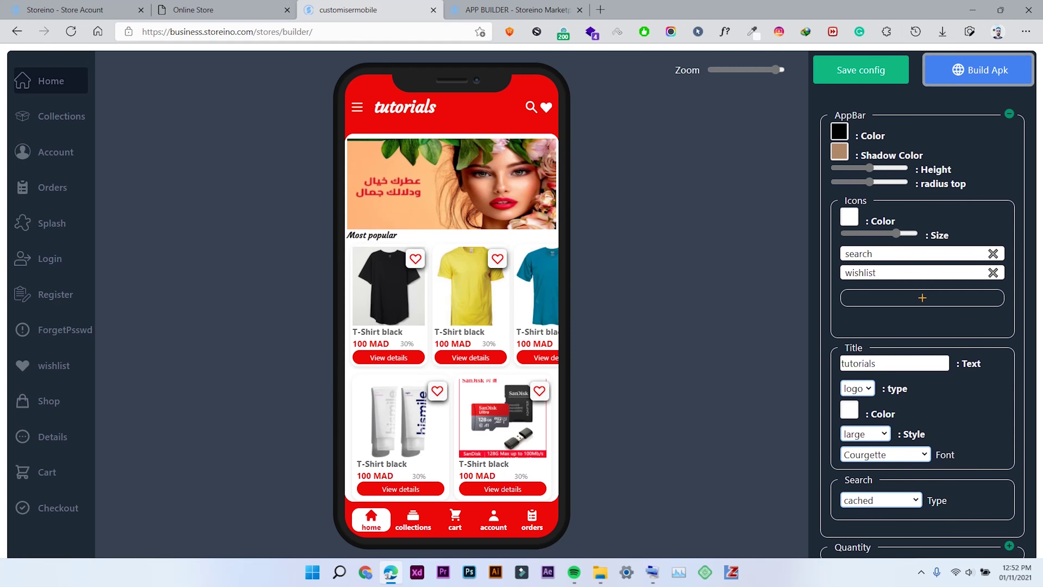
scroll(922, 304, down, 2)
scroll(922, 304, up, 2)
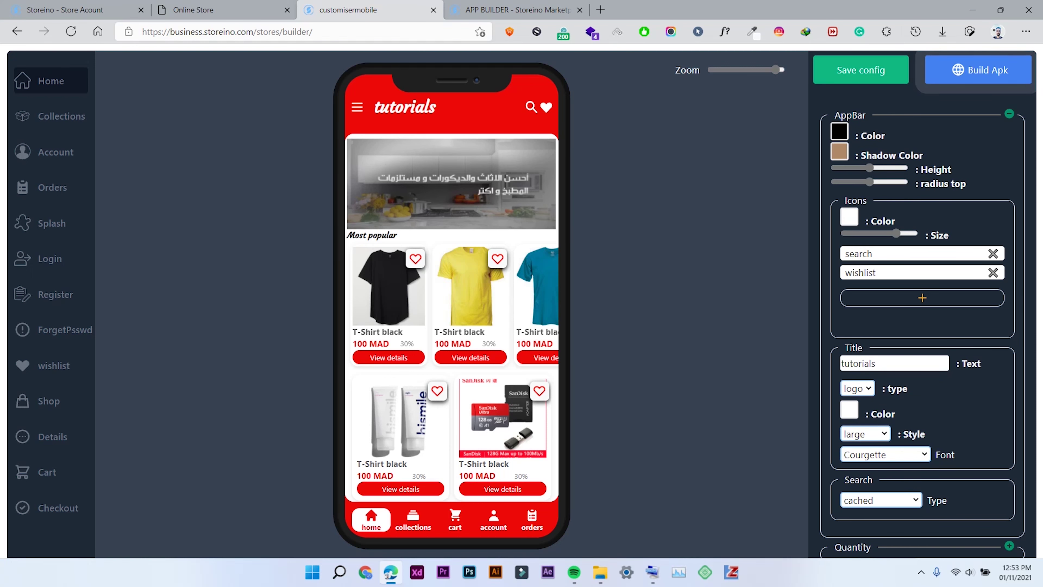
click(839, 131)
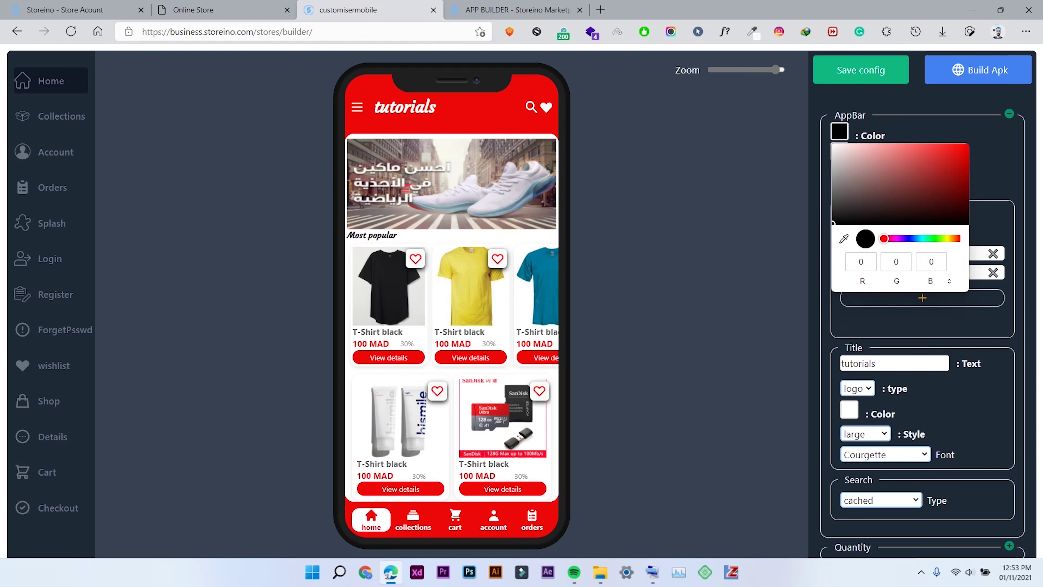
click(920, 184)
drag(920, 184, 952, 181)
drag(913, 239, 910, 238)
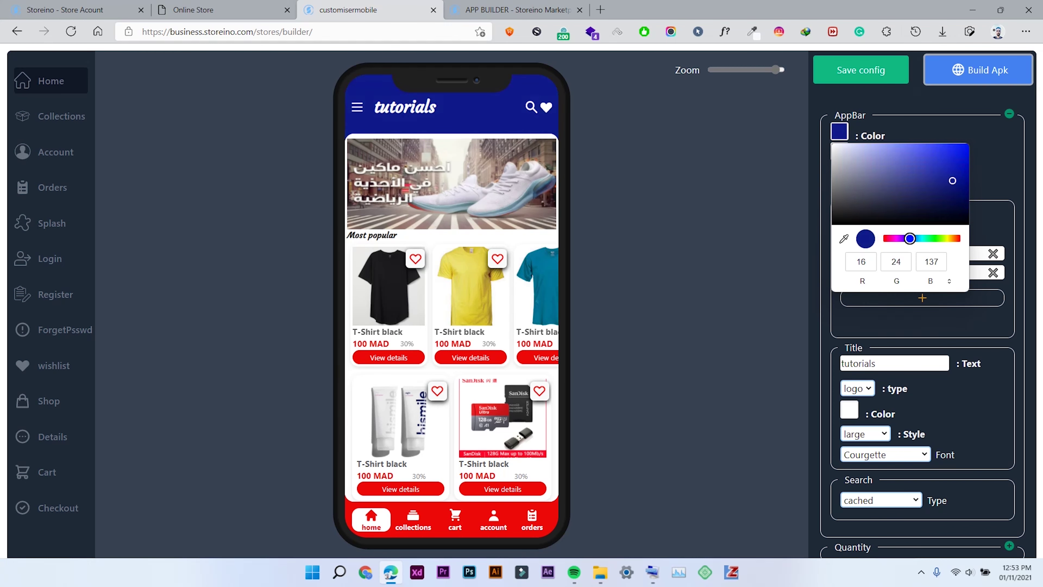
drag(953, 180, 963, 156)
key(Return)
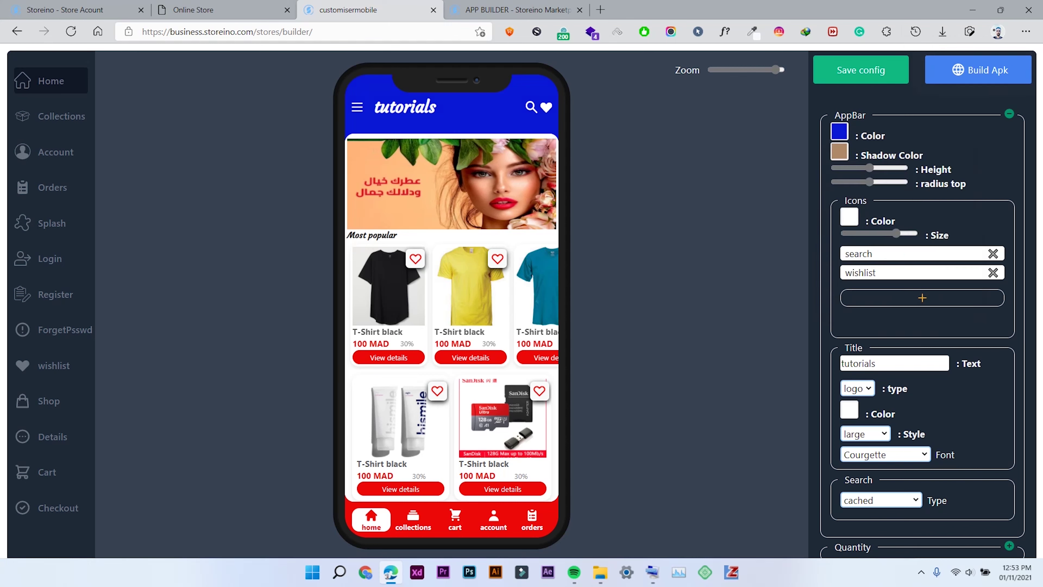
- Set the AppBar's shadow color to black
click(839, 152)
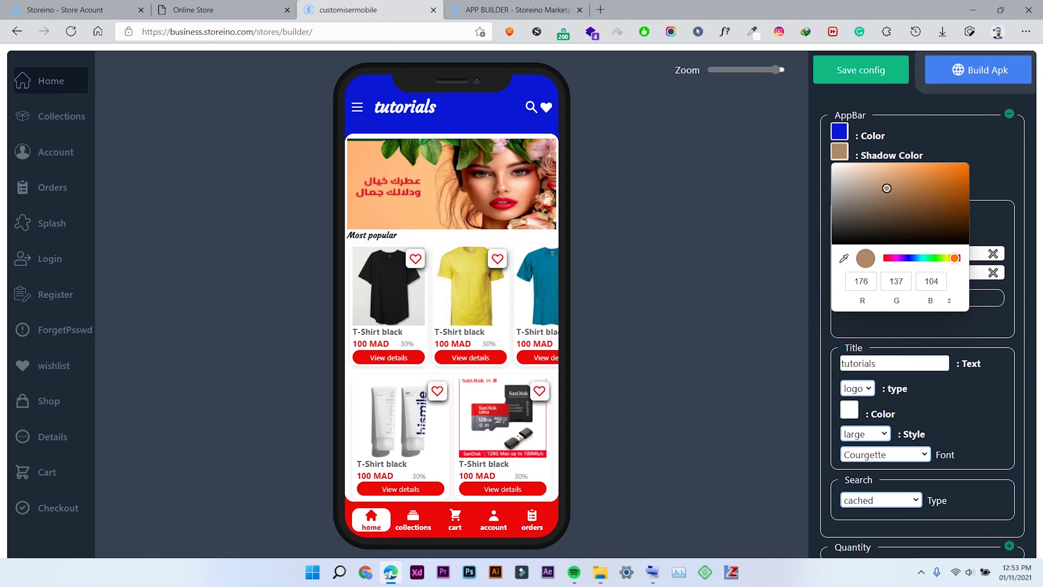
click(932, 242)
key(Return)
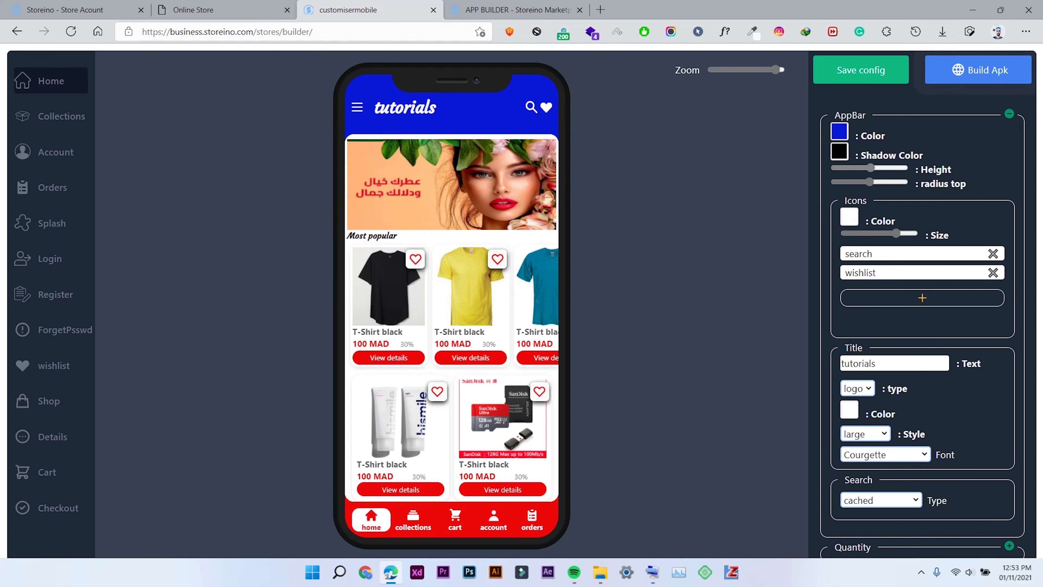
- Reduce the AppBar height slightly and lower its top radius to the minimum for square corners
drag(870, 168, 835, 167)
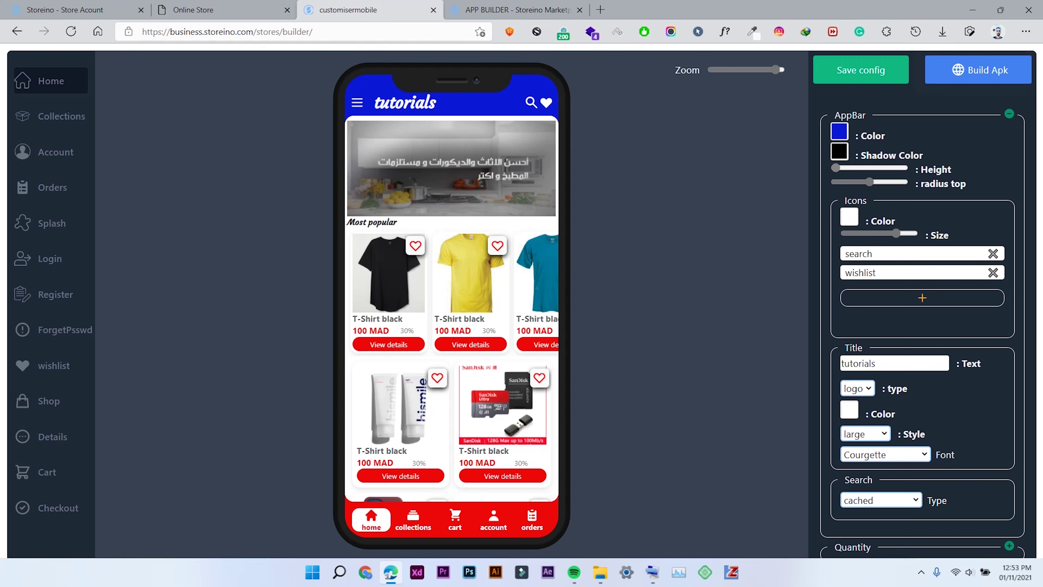
drag(836, 168, 864, 168)
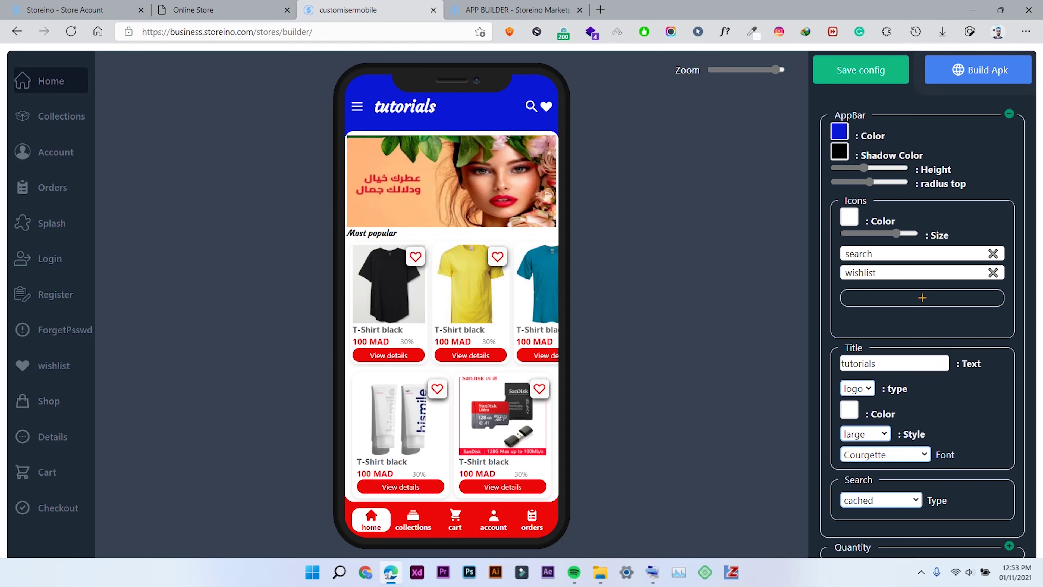
drag(870, 182, 836, 182)
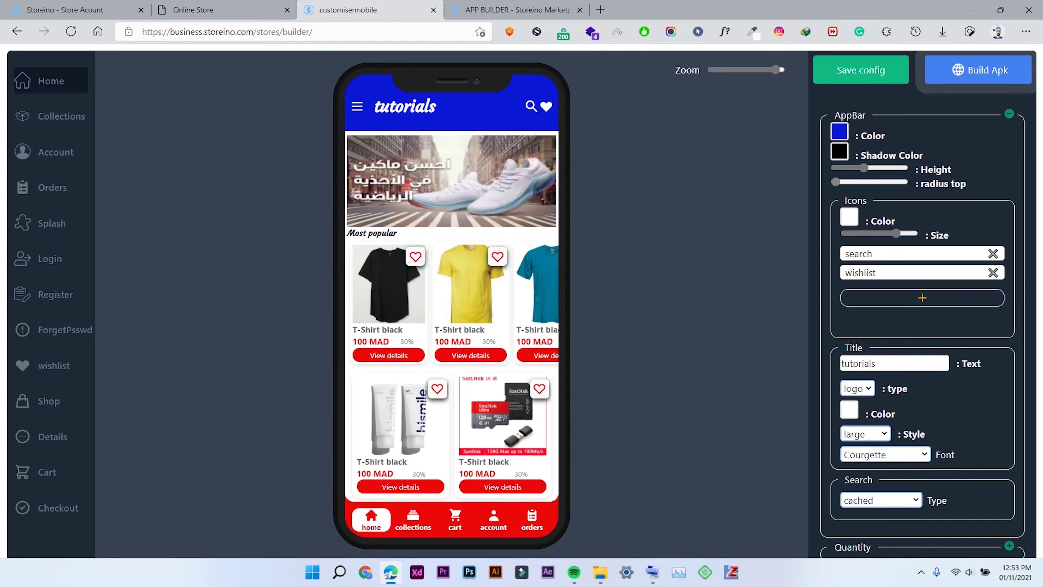
scroll(922, 304, down, 2)
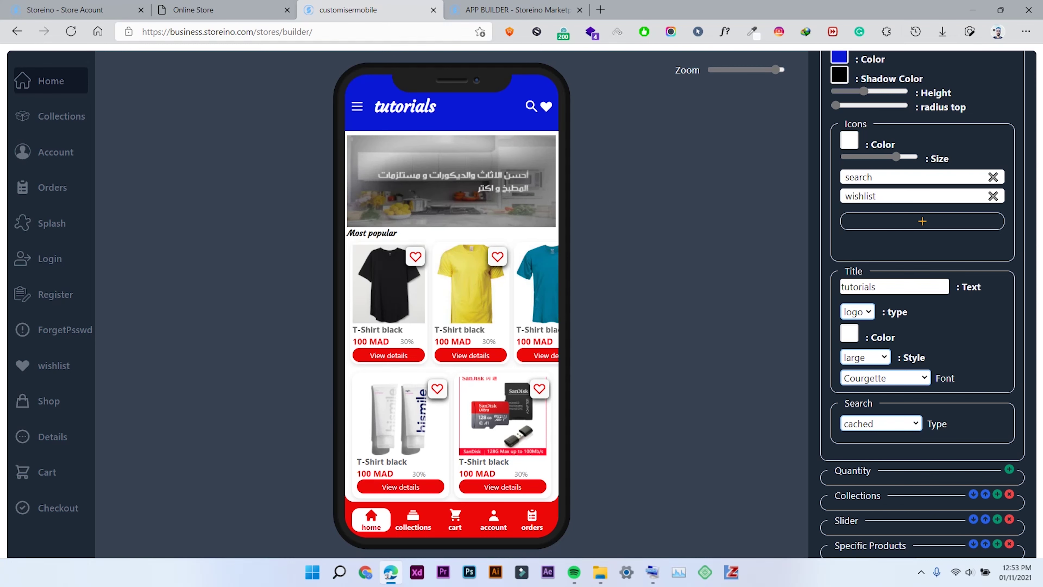
- Add the account icon to the AppBar's icons
click(922, 221)
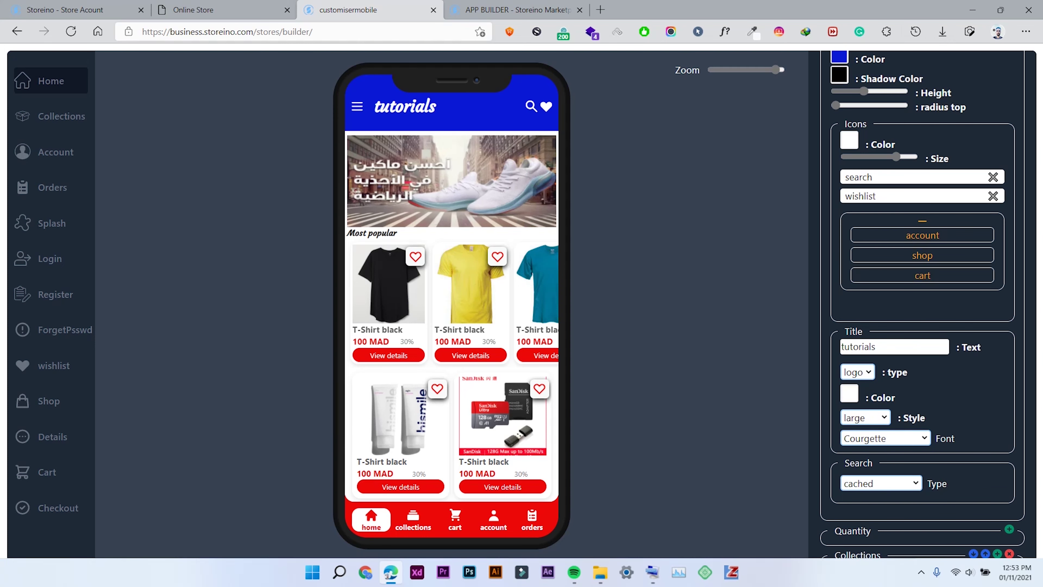
click(922, 221)
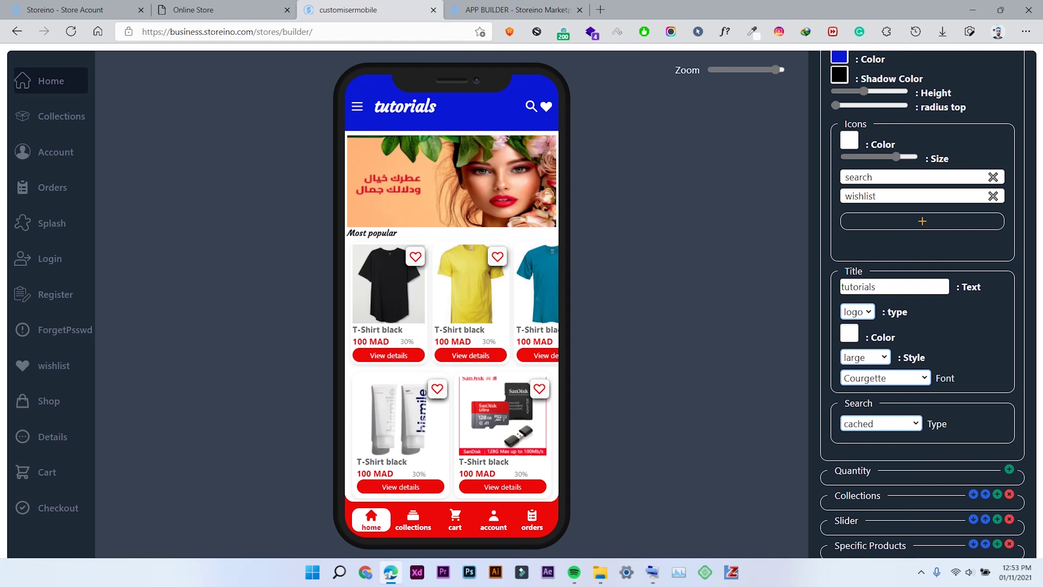
click(922, 222)
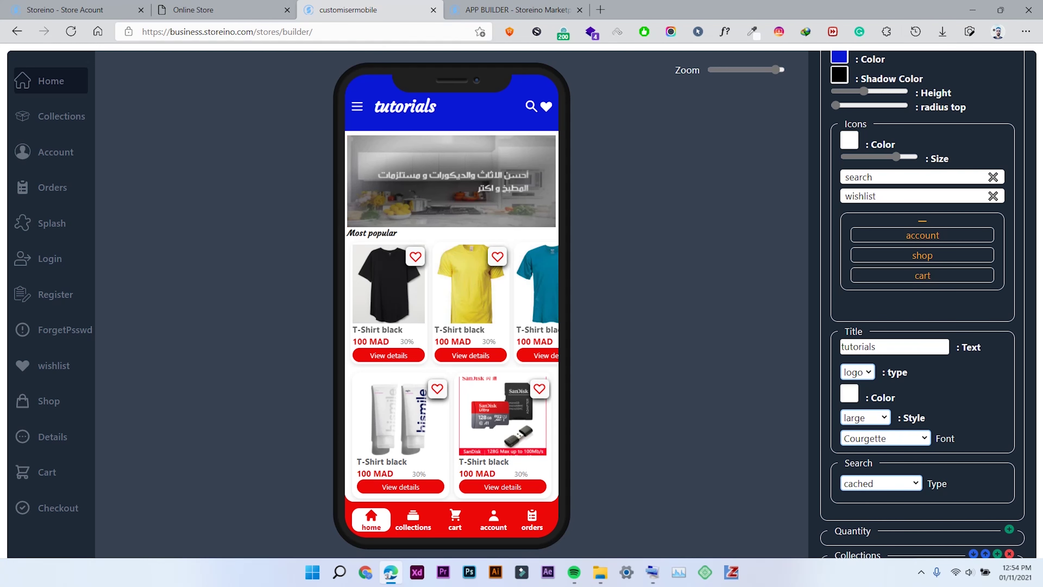
click(922, 235)
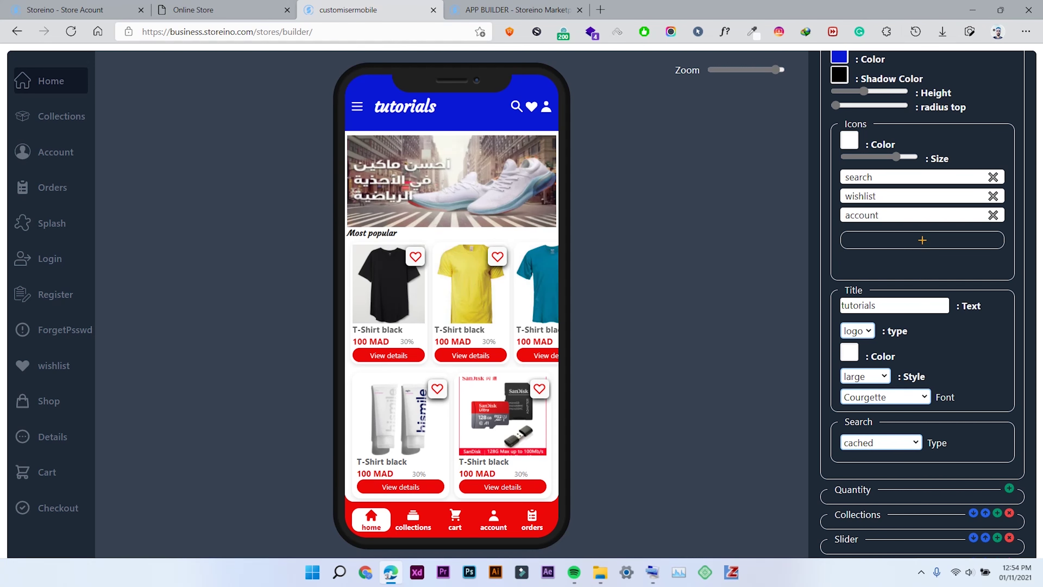
- Set the AppBar icons' color to near white and reduce their size slightly
click(849, 140)
click(909, 178)
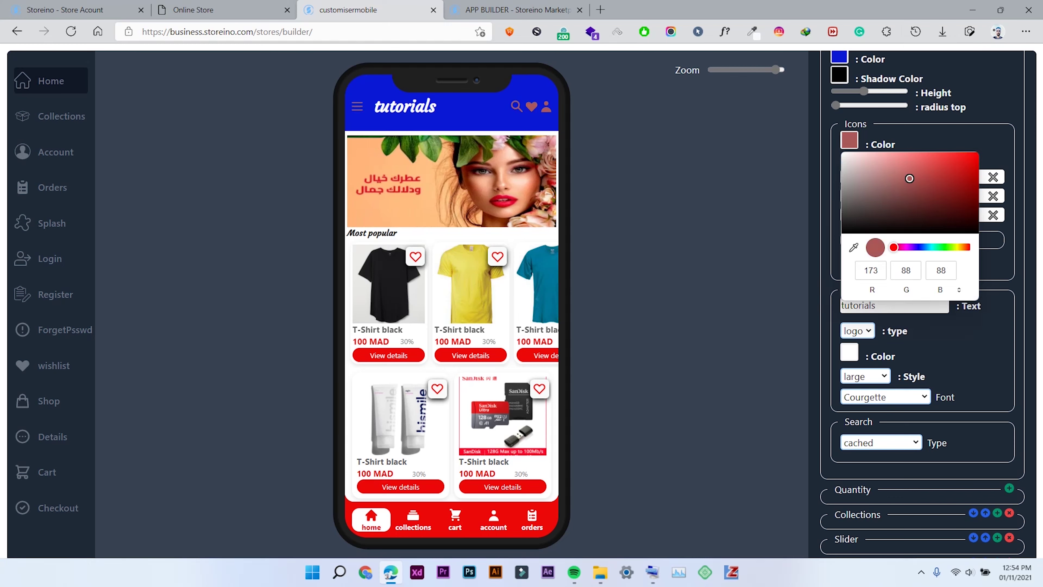
drag(910, 178, 900, 156)
key(Return)
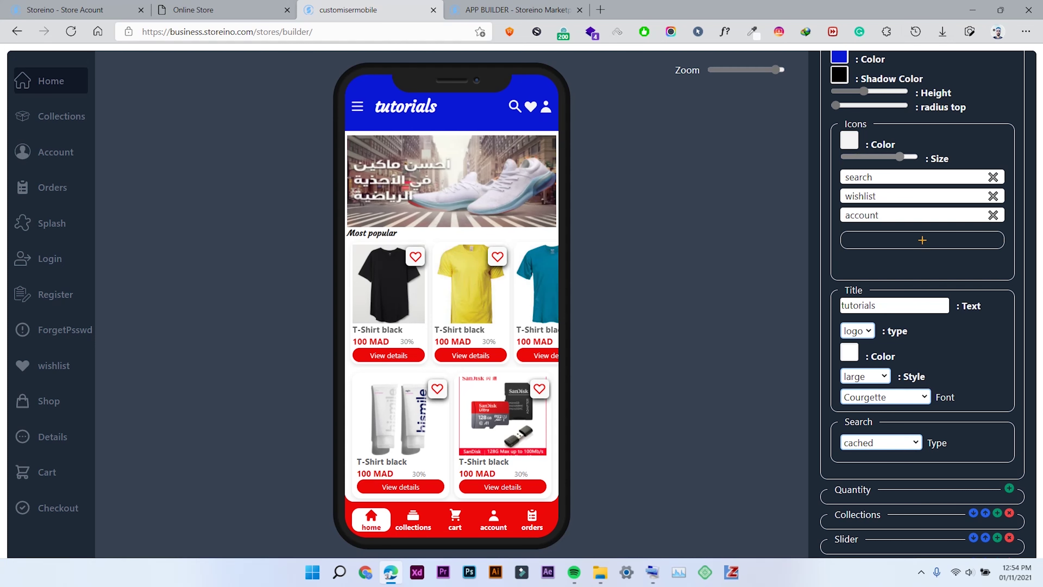
key(Left)
key(Left)
key(Left)
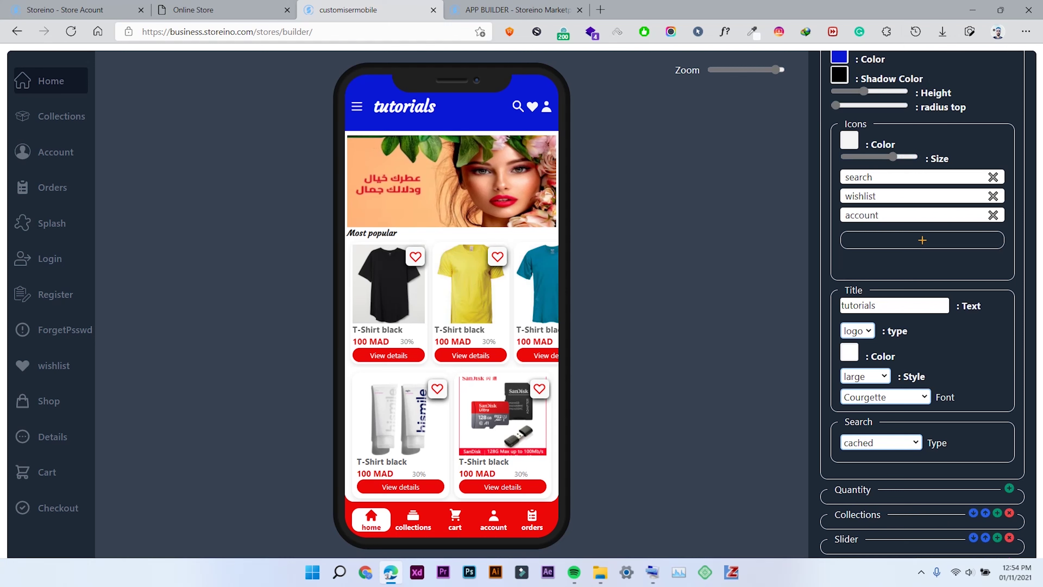
- Replace the AppBar title text with "Welcome"
scroll(922, 304, down, 4)
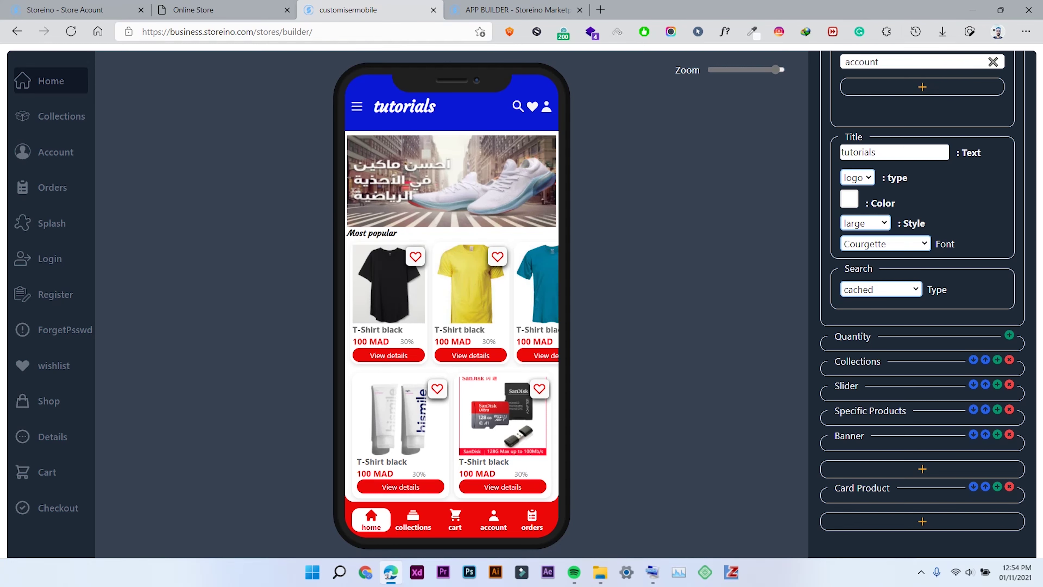
double_click(858, 153)
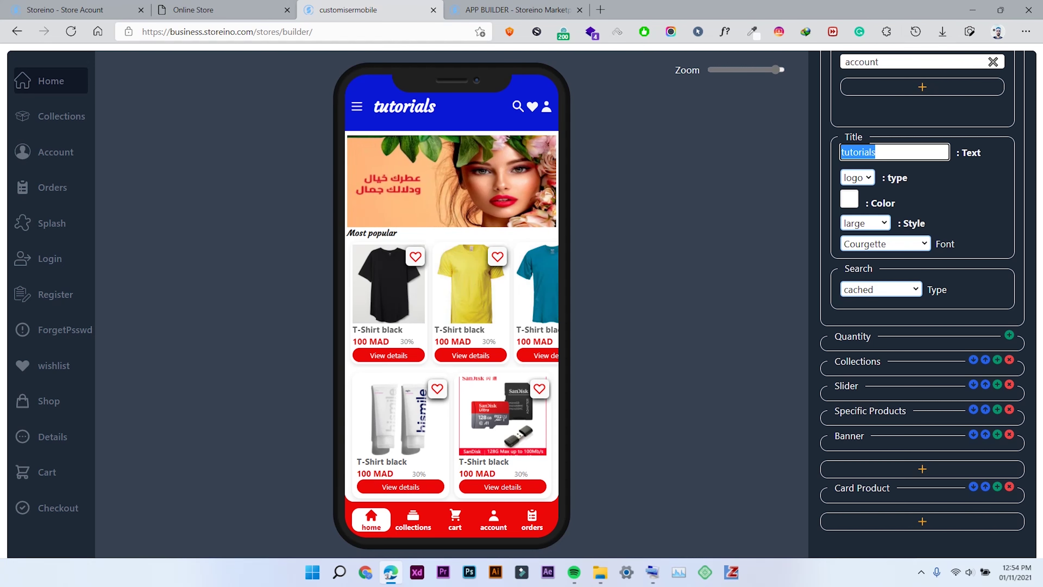
text(Weco)
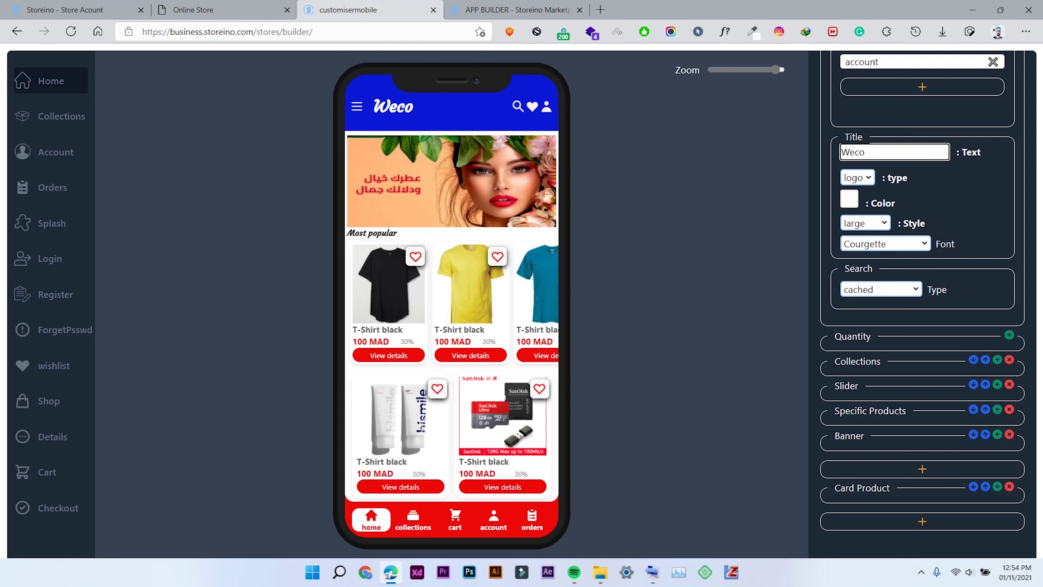
text(me to ap)
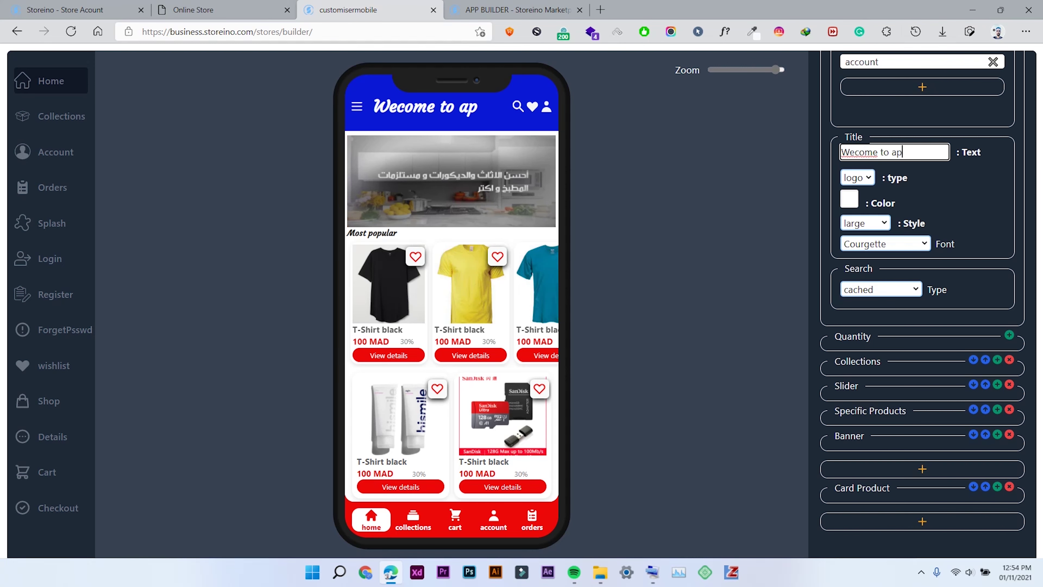
text(p builder)
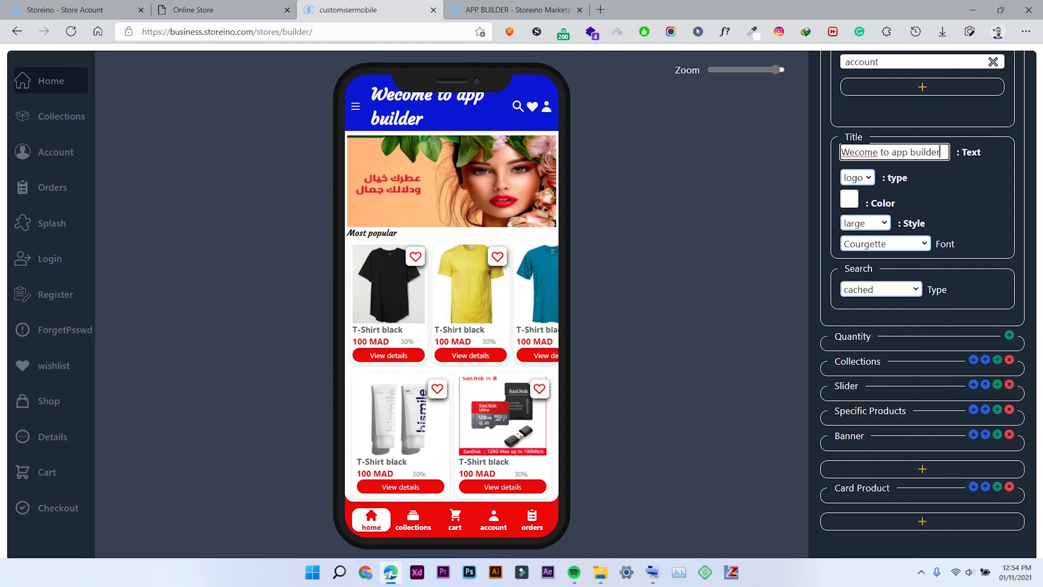
key(shift+End)
key(Delete)
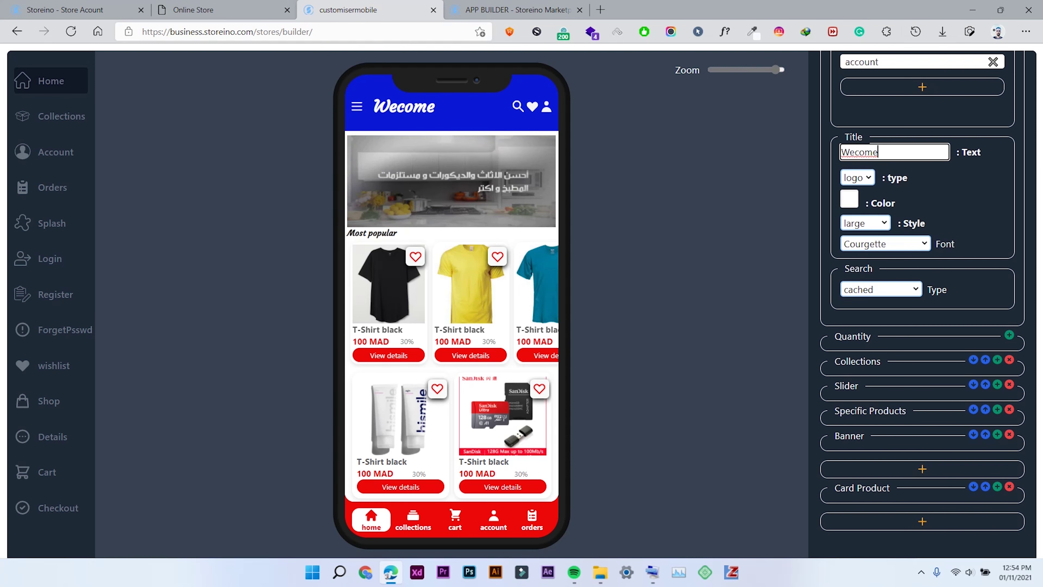
text(l)
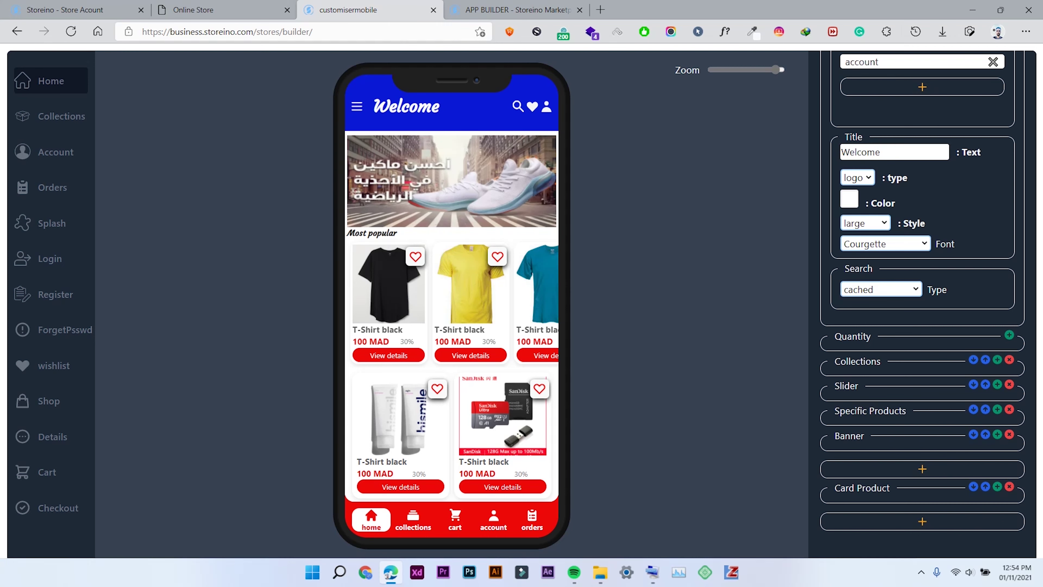
- Try the text type and other colors for the AppBar title, returning to logo and white
click(857, 178)
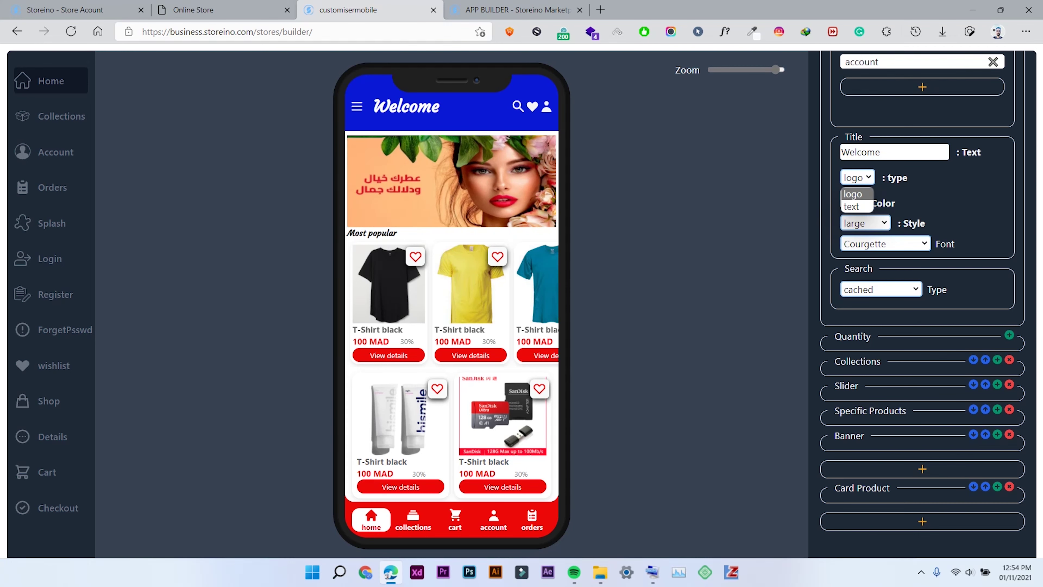
click(853, 206)
click(857, 177)
key(Return)
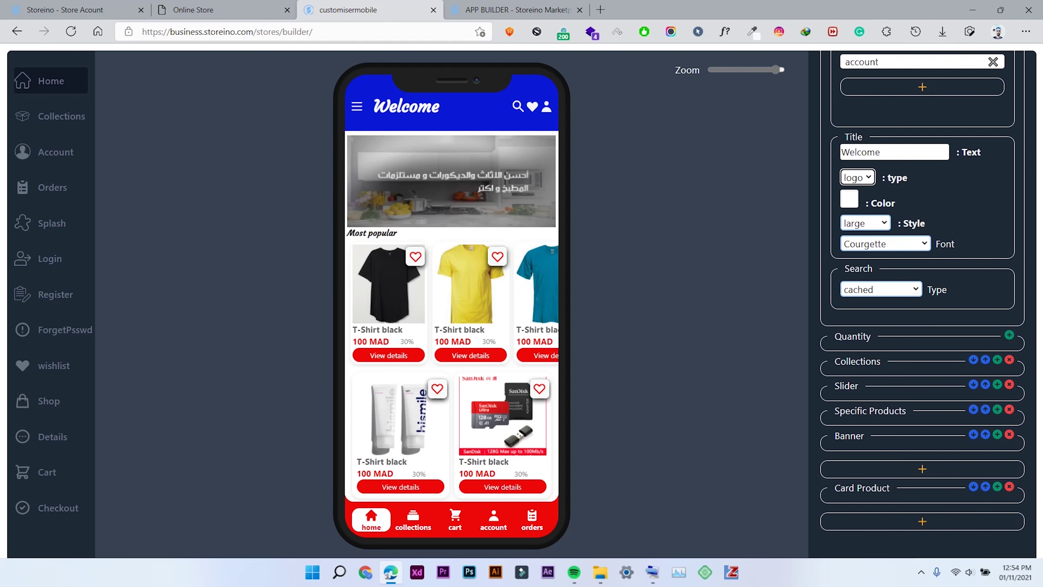
click(850, 199)
drag(962, 214, 842, 212)
key(Escape)
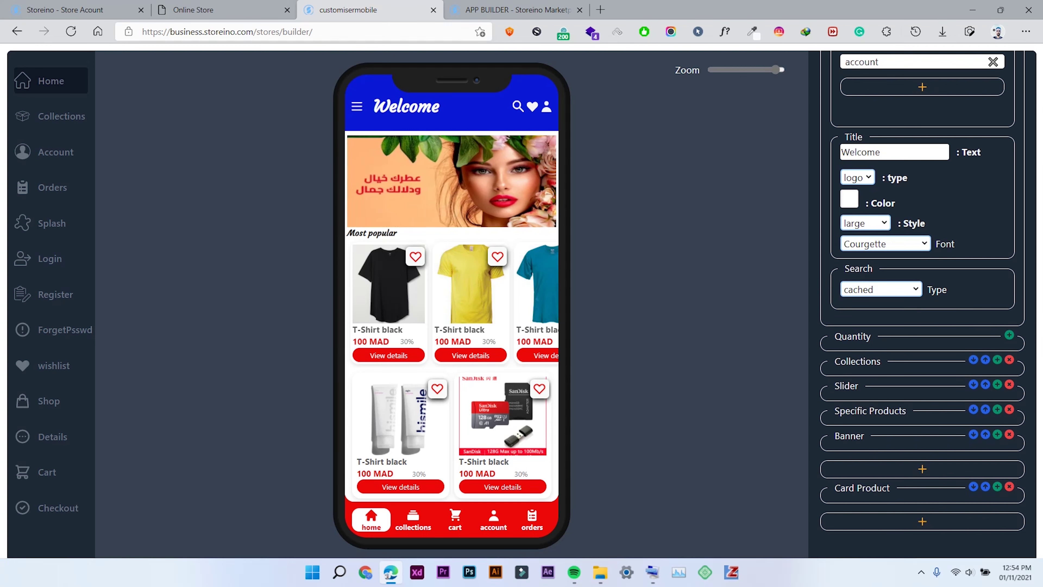
- Check the AppBar title's style options, keeping large, and set its font to Exo 2
click(865, 222)
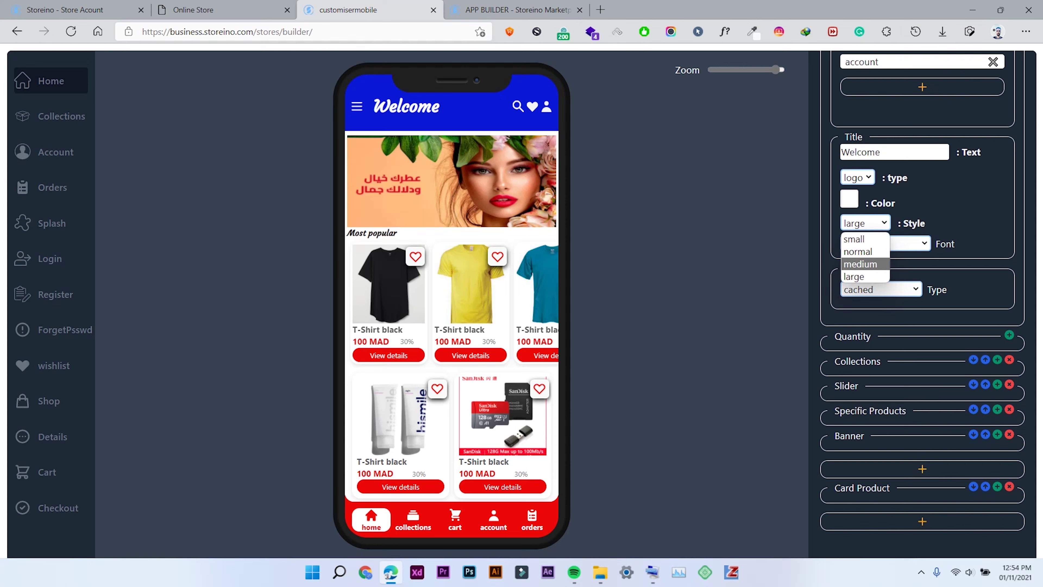
key(Escape)
key(alt+Down)
key(Down)
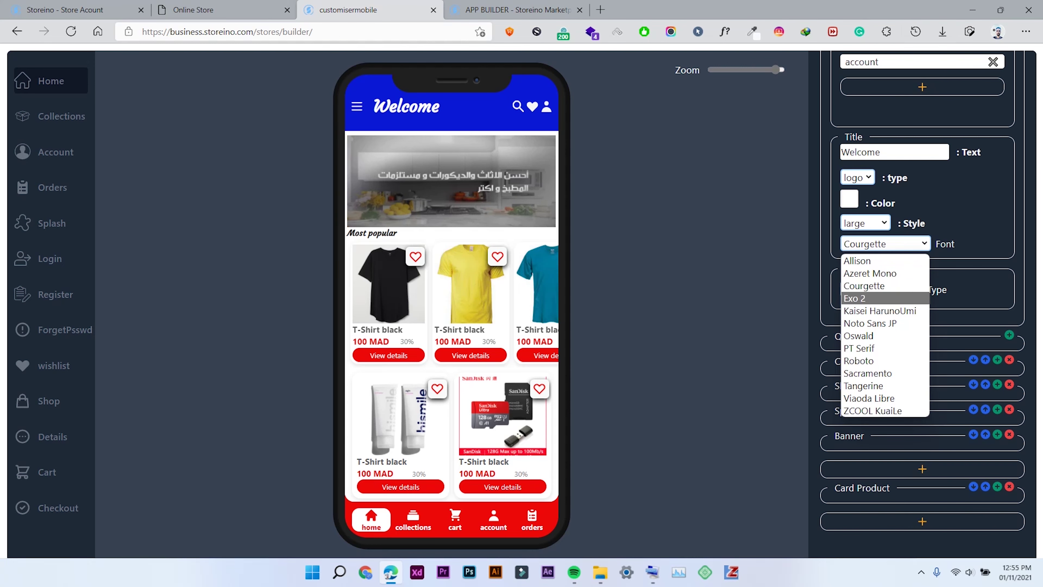
key(Return)
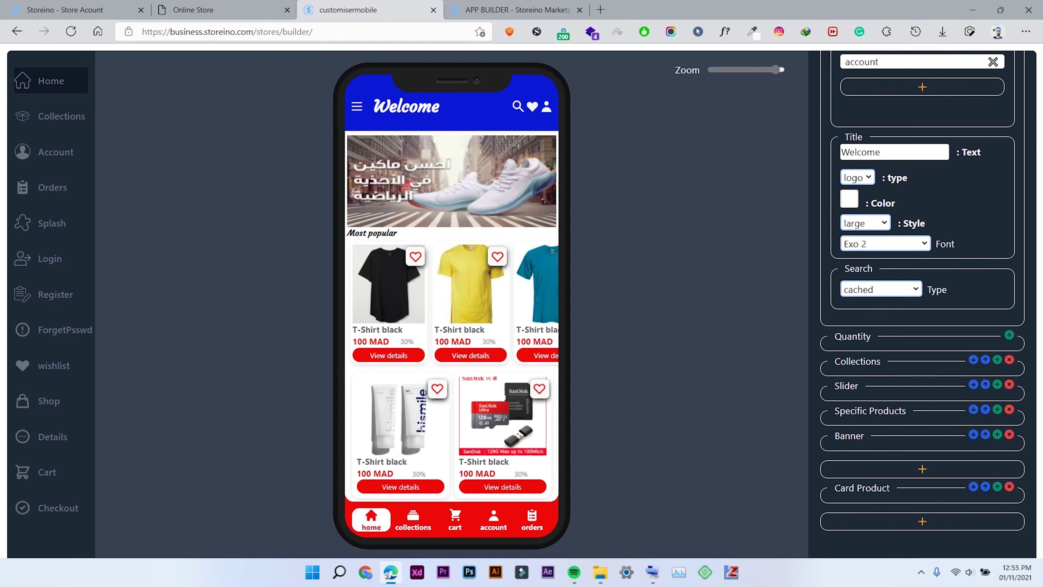
- Try the fixed type for the AppBar search and switch it back to cached
scroll(923, 304, up, 2)
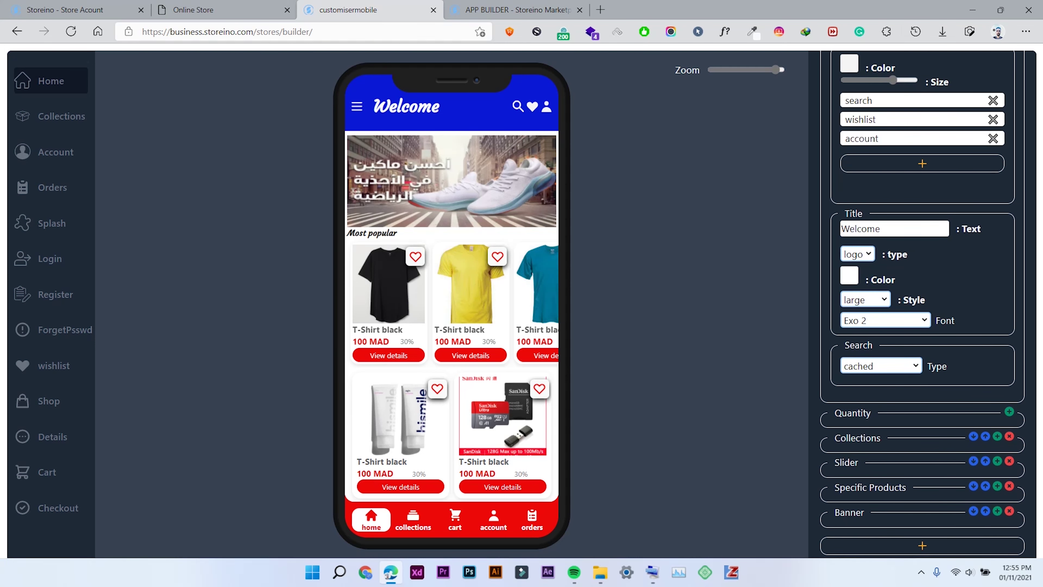
scroll(923, 304, up, 2)
scroll(923, 304, down, 5)
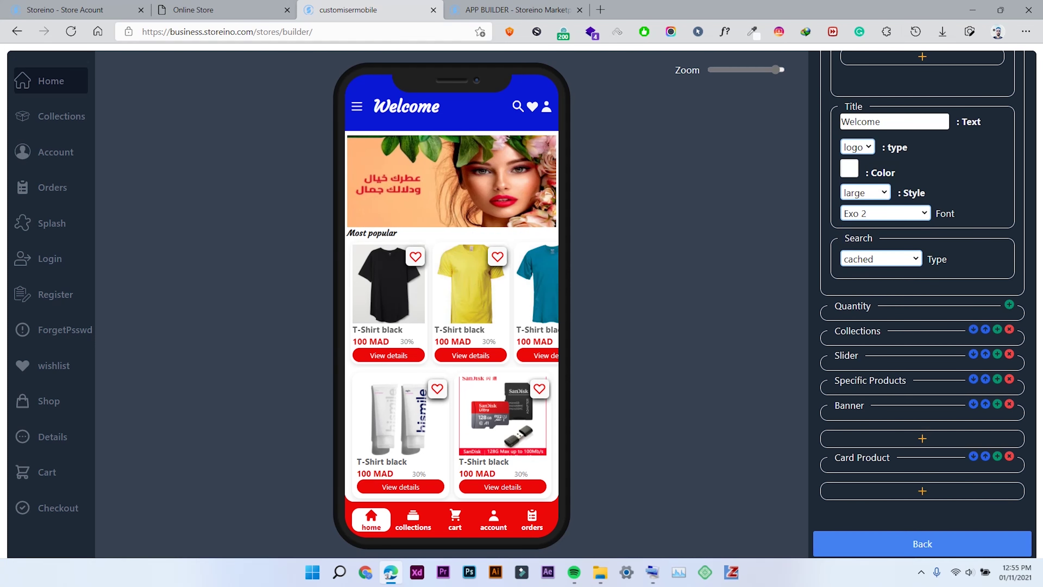
click(880, 258)
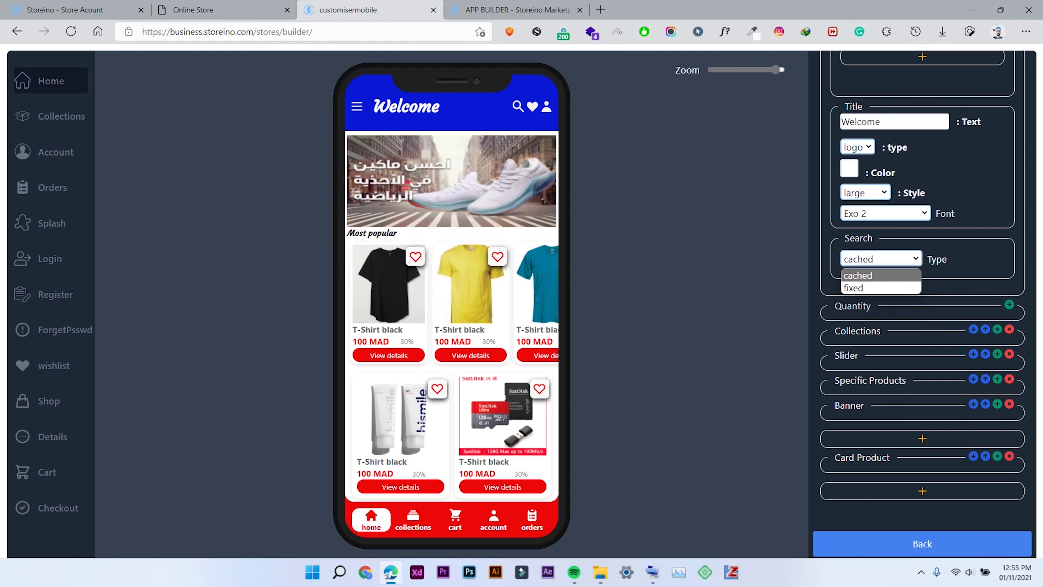
click(880, 288)
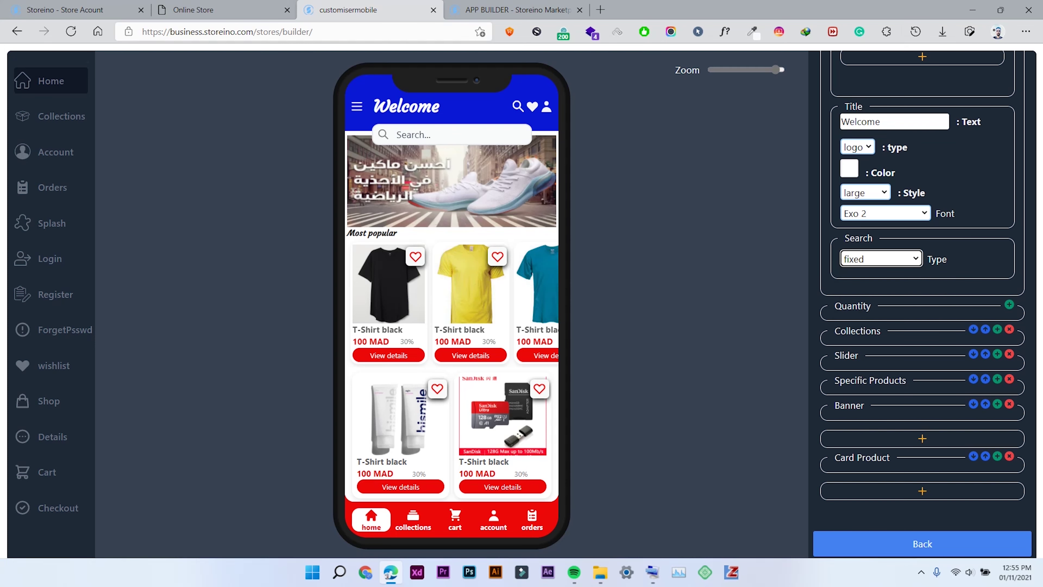
click(881, 258)
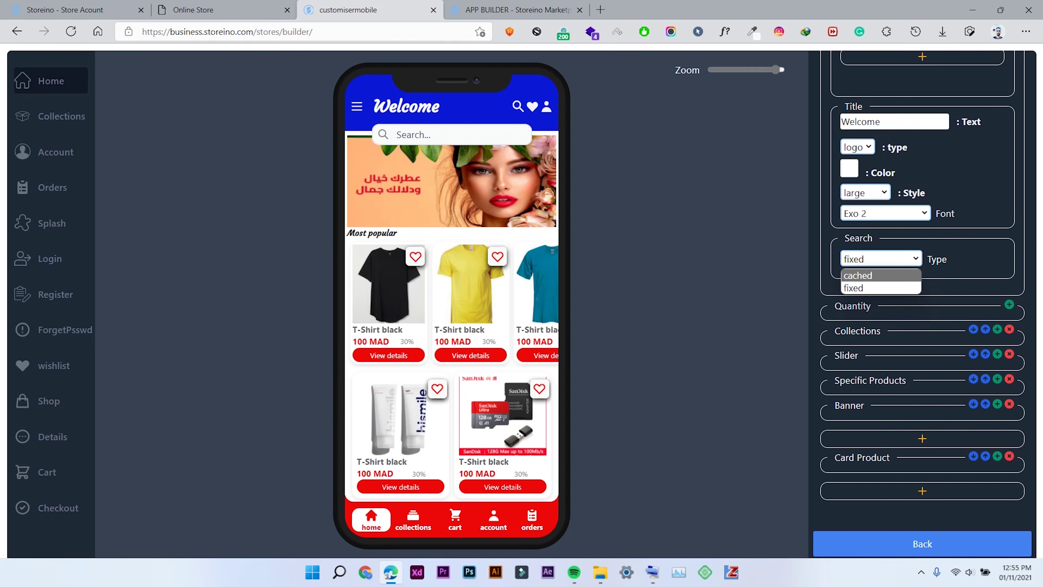
key(Return)
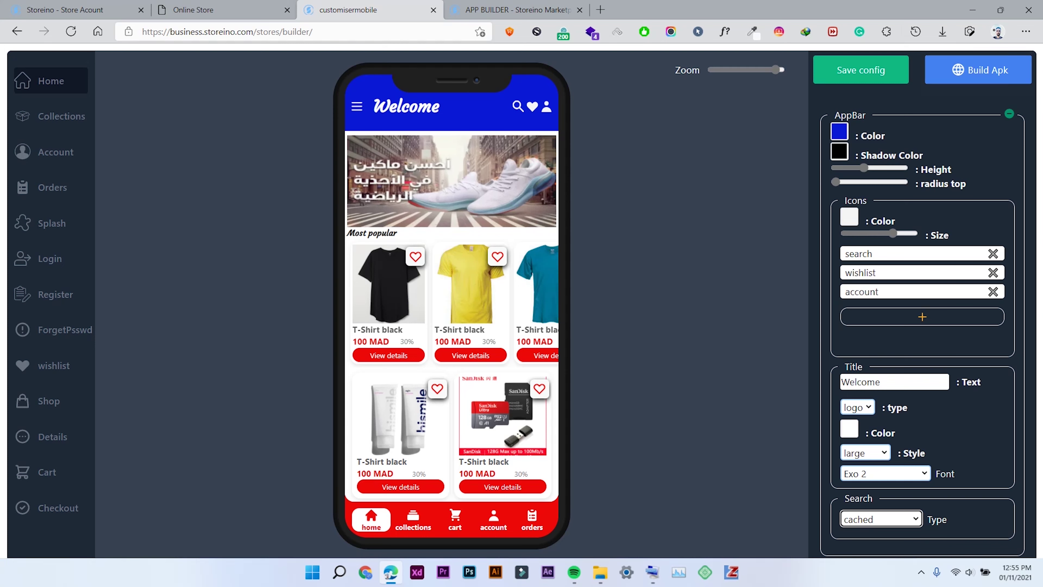
- Turn off Fixed height for the Home page's product cards and increase their border radius and padding
click(1010, 114)
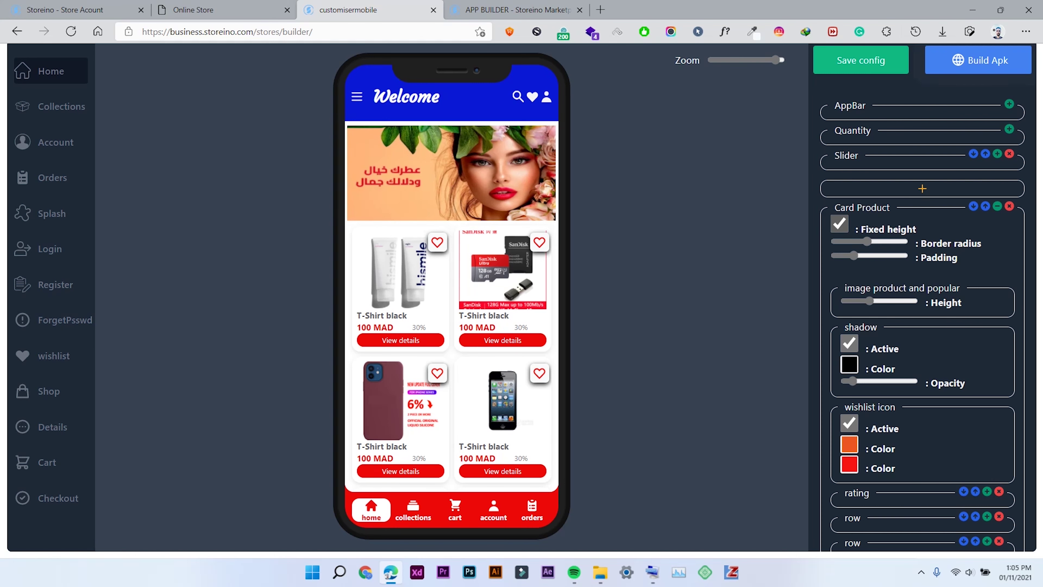
click(839, 224)
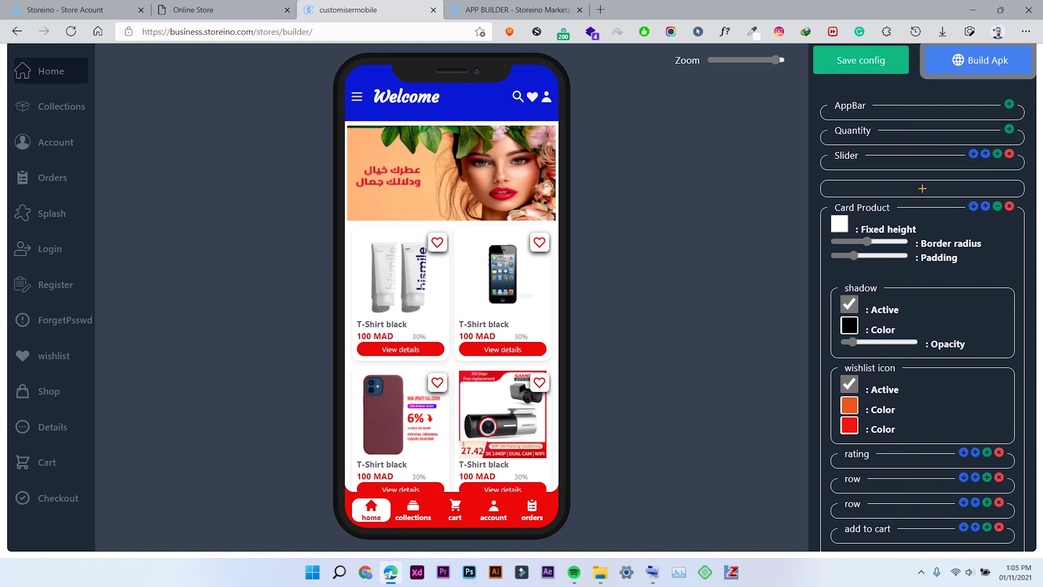
click(839, 223)
click(839, 224)
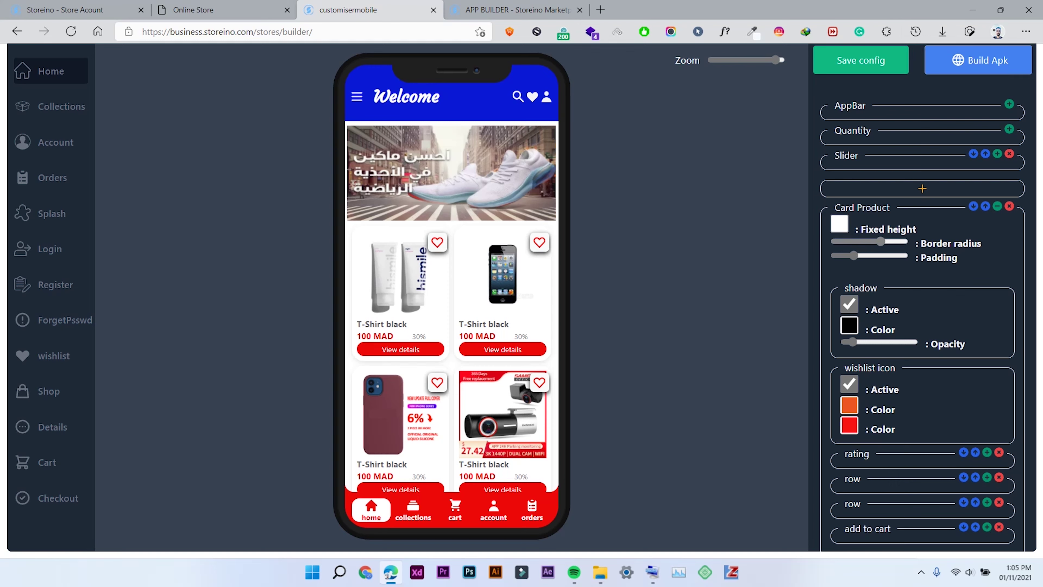
drag(863, 241, 864, 265)
- Set the product cards' shadow color to near black and raise its opacity slightly
scroll(879, 242, down, 2)
click(849, 248)
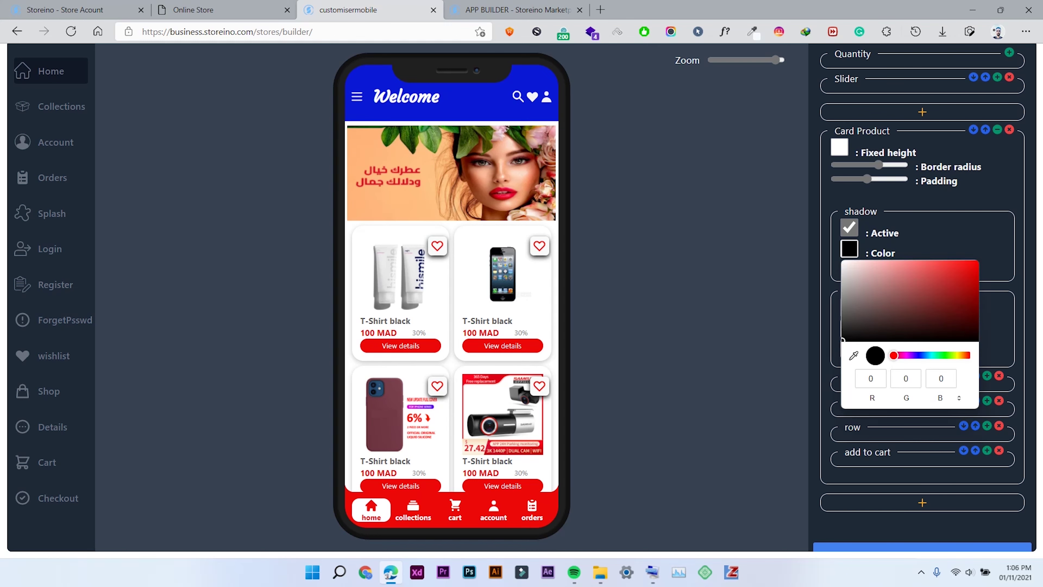
mouse_move(842, 339)
mouse_down()
mouse_move(842, 285)
mouse_move(843, 335)
mouse_up()
key(Escape)
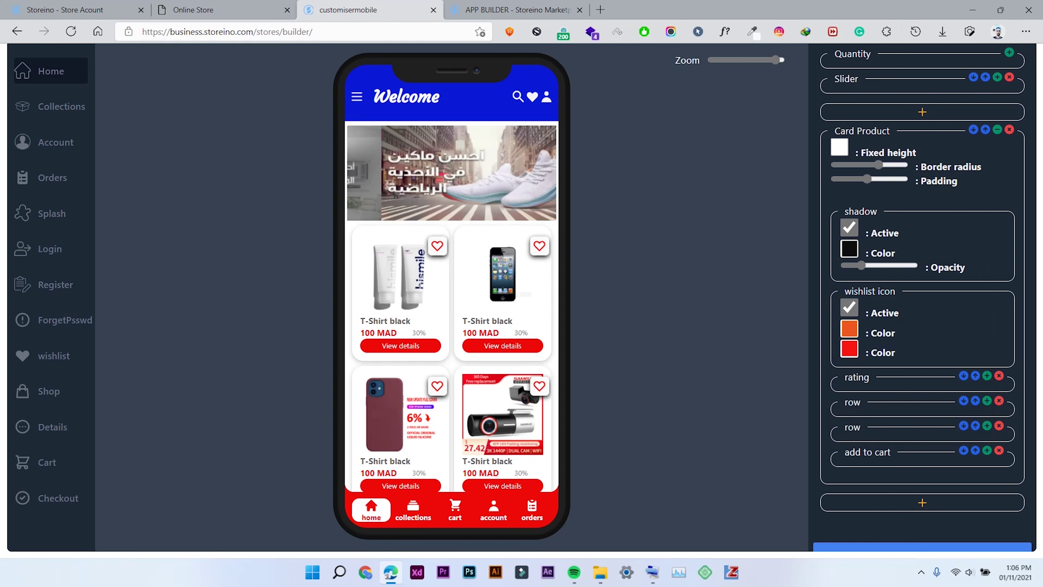
- Deactivate the wishlist icon on the product cards and expand the card's rating settings
scroll(923, 287, down, 1)
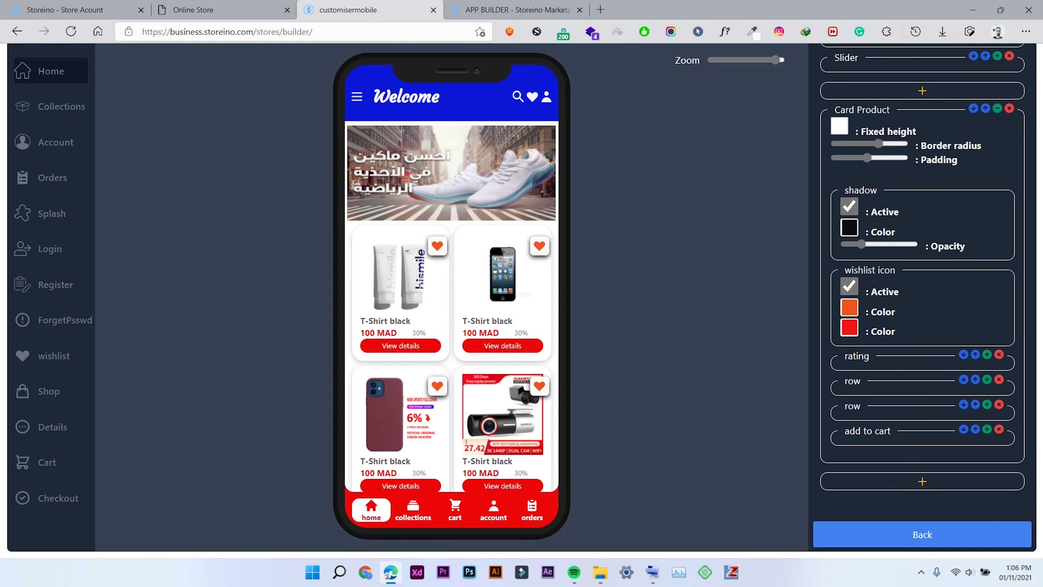
click(849, 307)
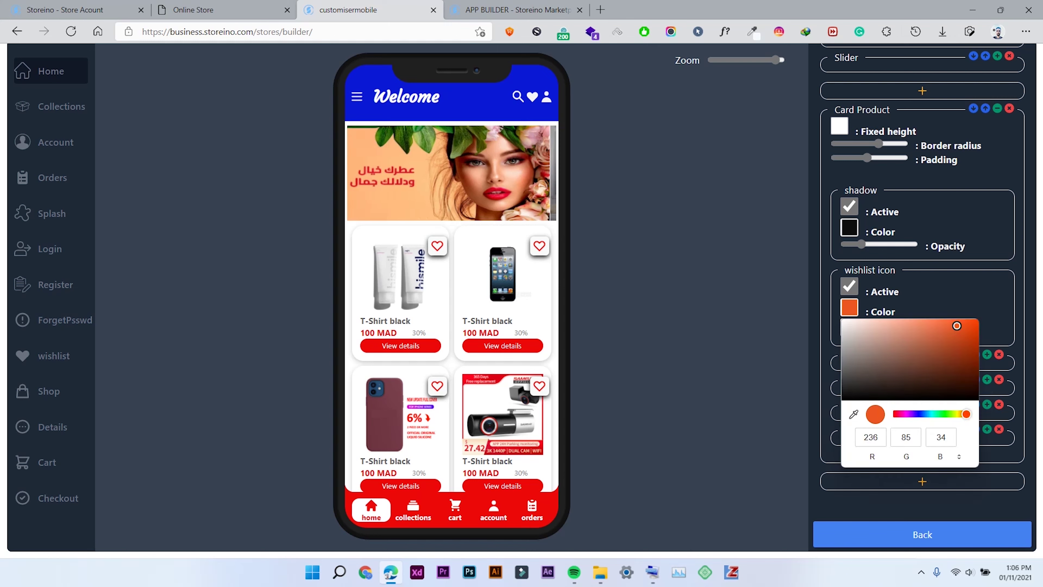
click(849, 307)
click(849, 286)
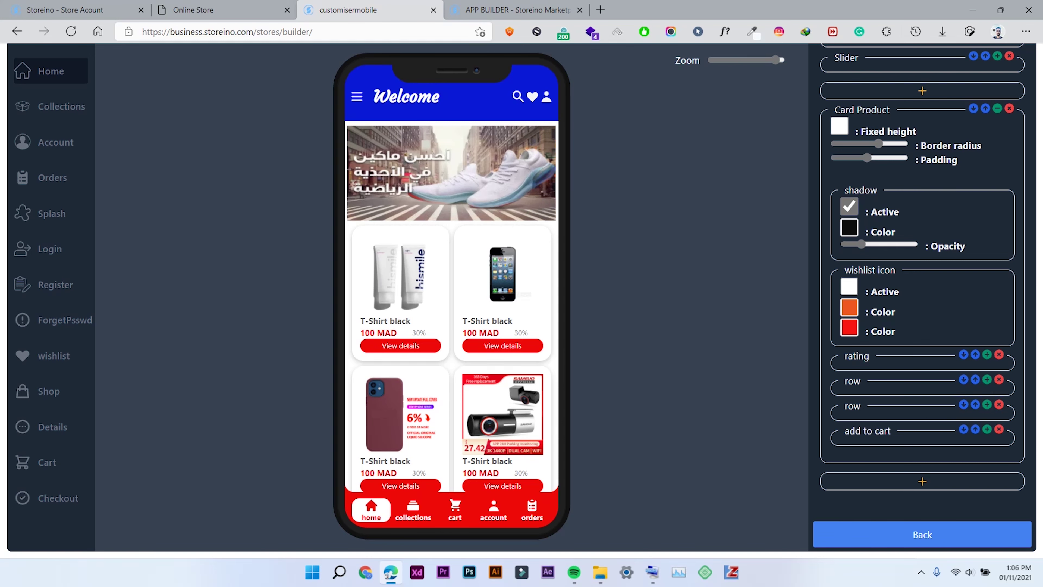
click(987, 354)
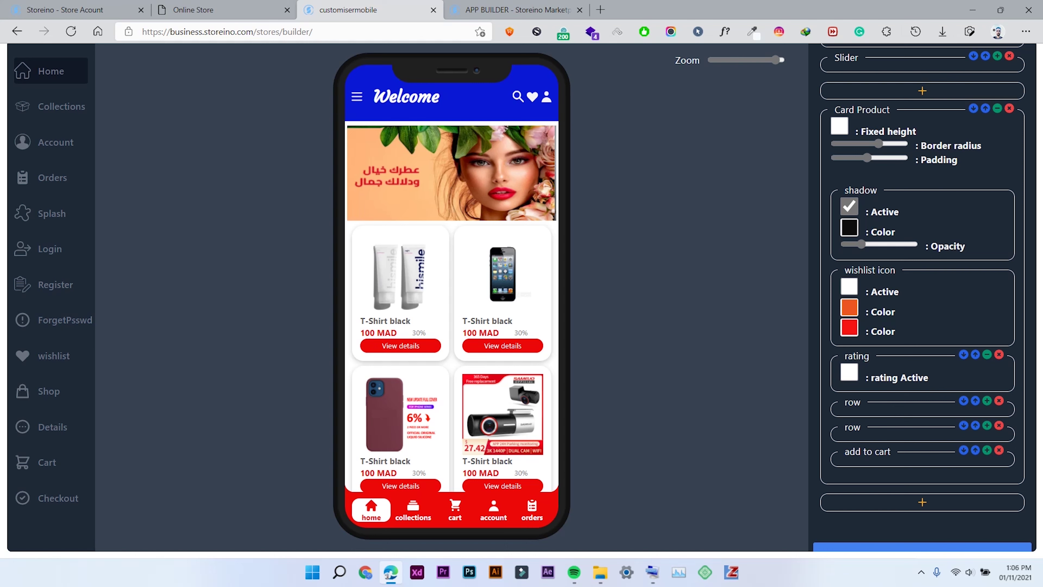
- Activate the rating on the product cards and delete the first row, which holds the product title
scroll(923, 287, down, 1)
click(849, 350)
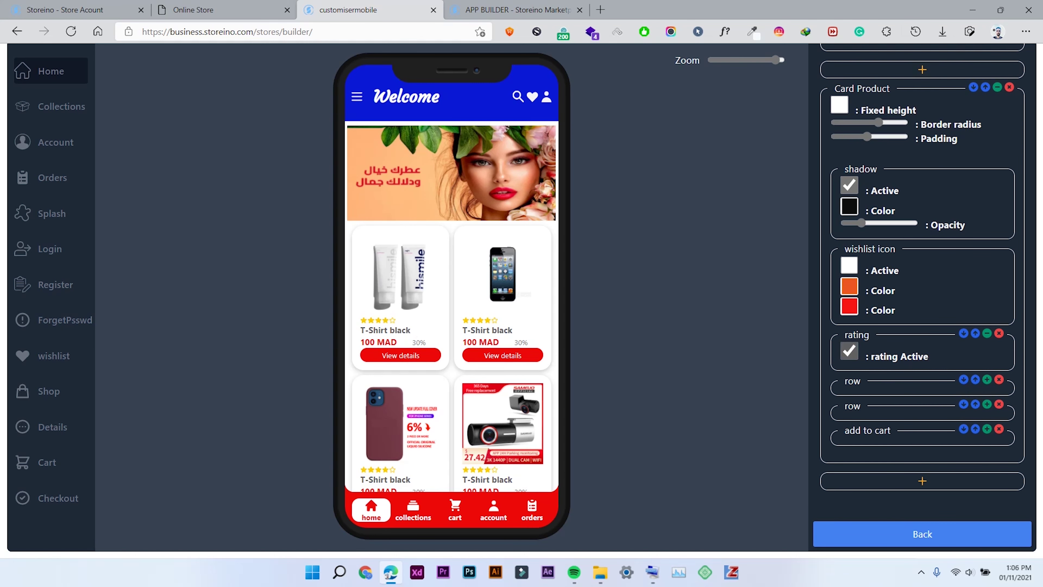
click(849, 350)
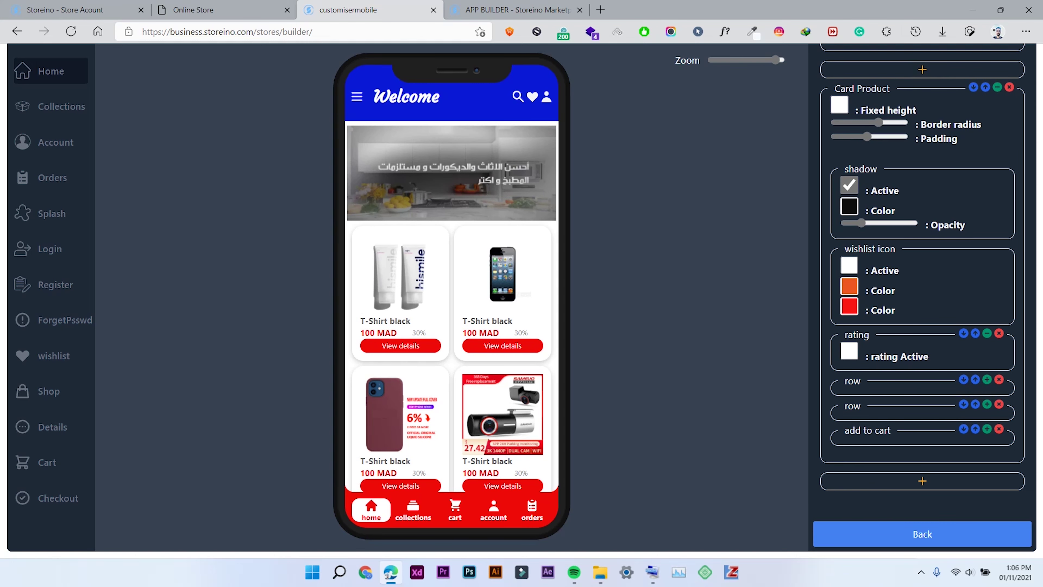
click(849, 350)
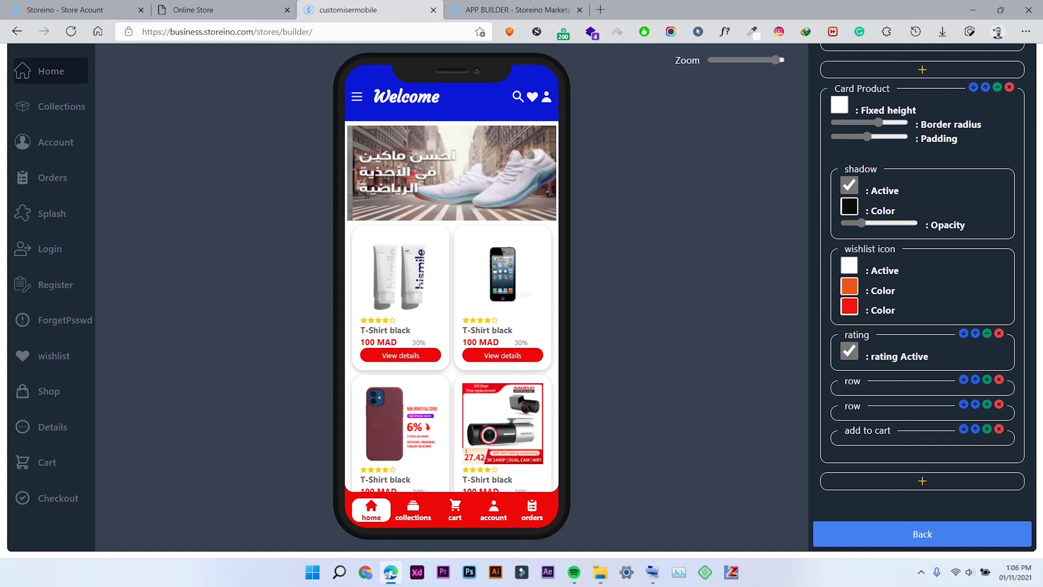
click(987, 379)
click(999, 379)
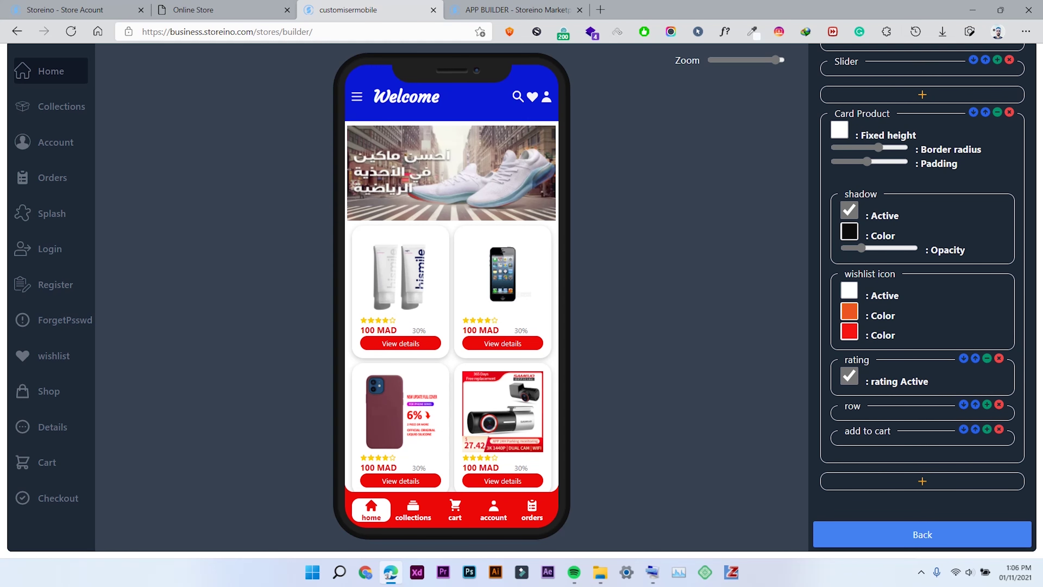
- Open the sale_price settings in the product card's remaining row and toggle the price off and back on
click(987, 404)
scroll(988, 405, down, 1)
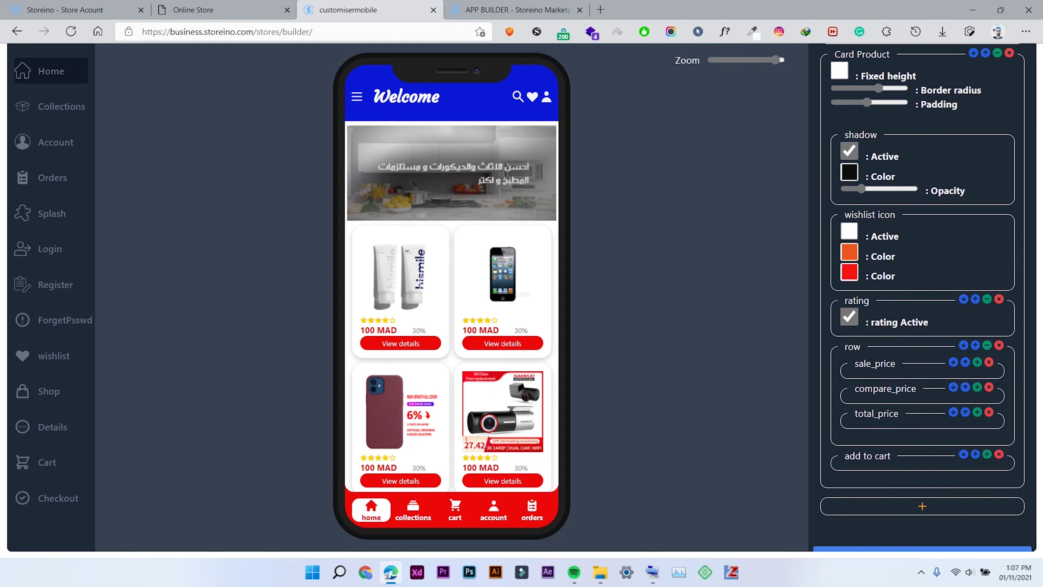
click(978, 362)
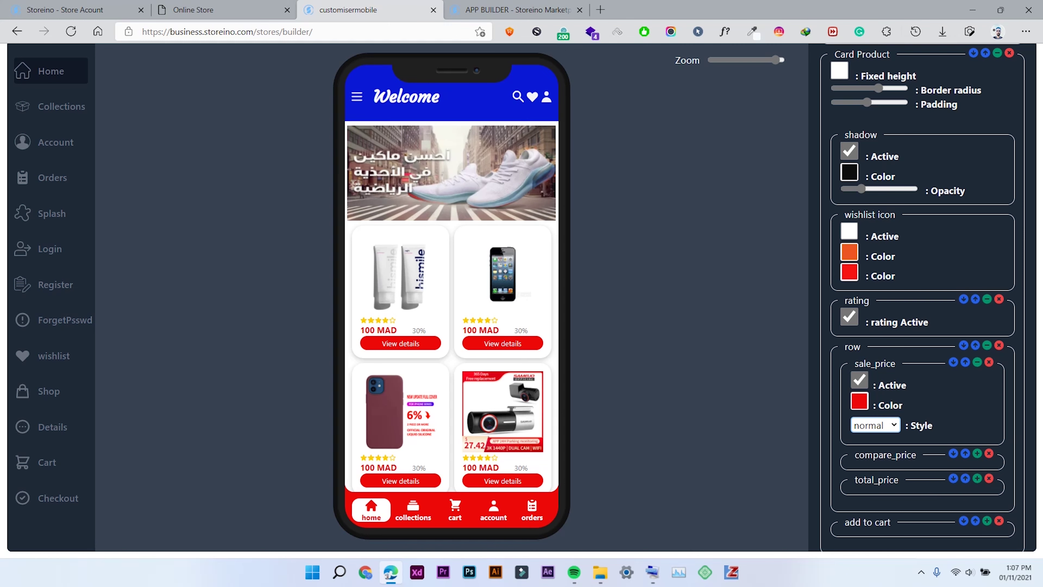
click(859, 380)
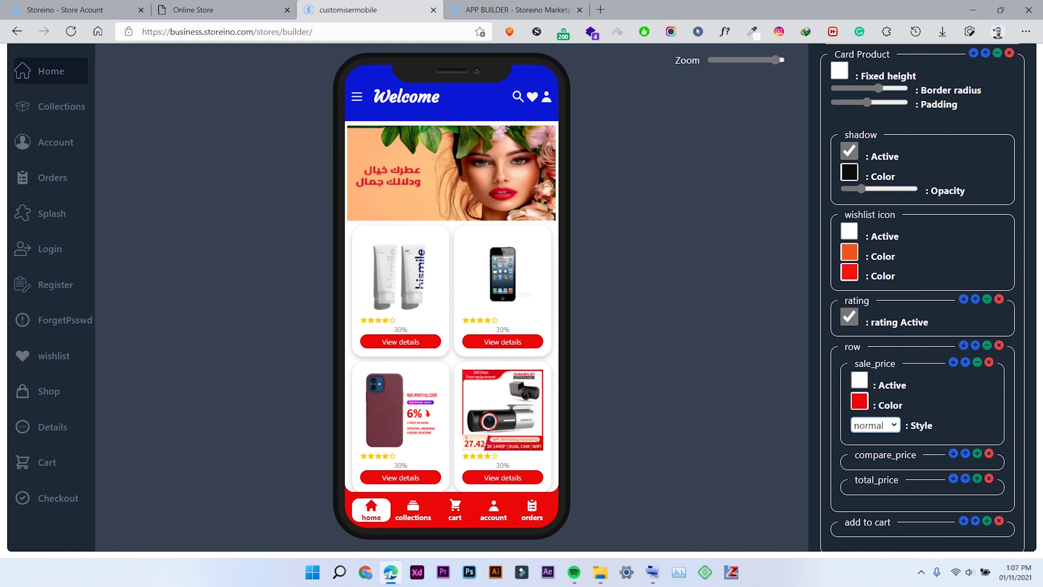
click(859, 380)
click(859, 380)
click(859, 380)
click(860, 380)
click(859, 380)
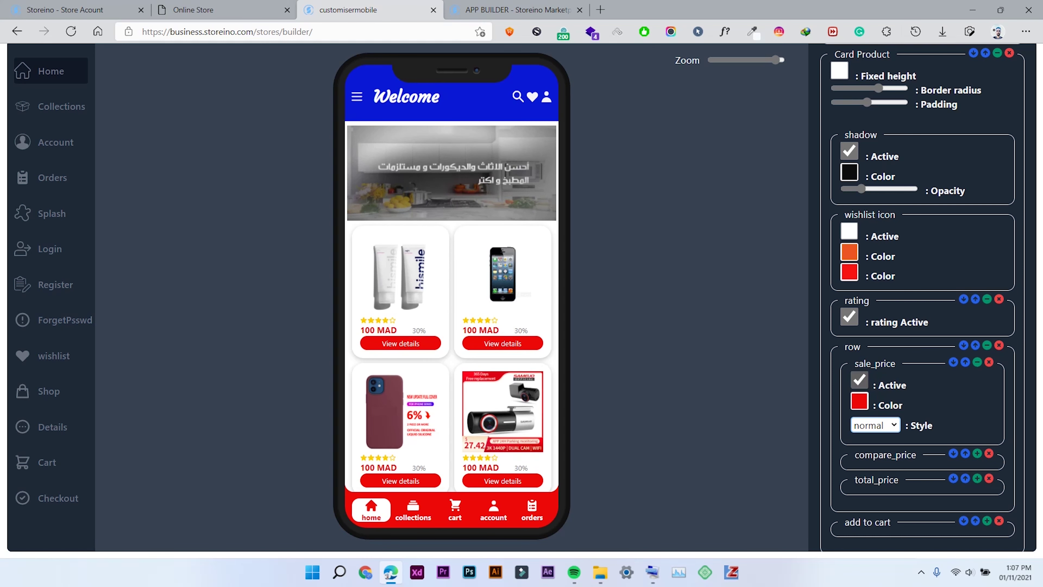
- Set the product cards' sale price color to blue, RGB 43, 0, 255
click(859, 401)
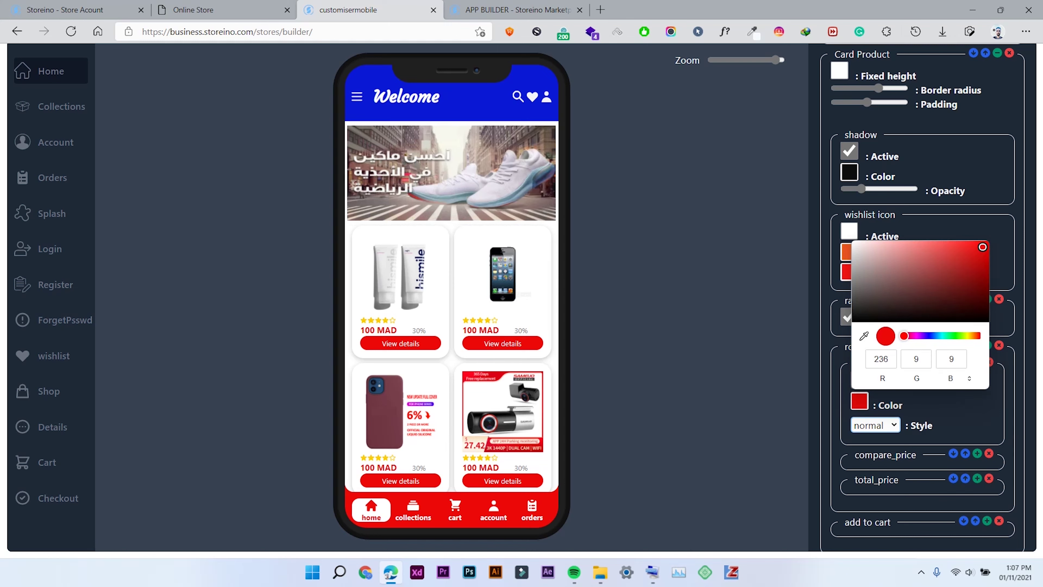
click(927, 336)
click(952, 278)
drag(952, 278, 988, 242)
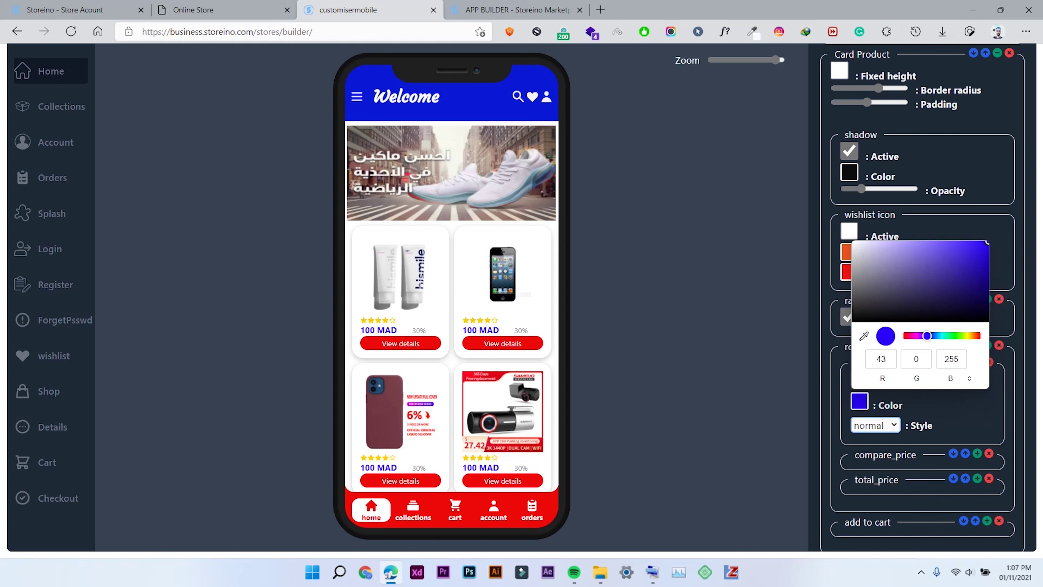
- Try the medium and large styles for the sale price and set it back to normal
click(875, 425)
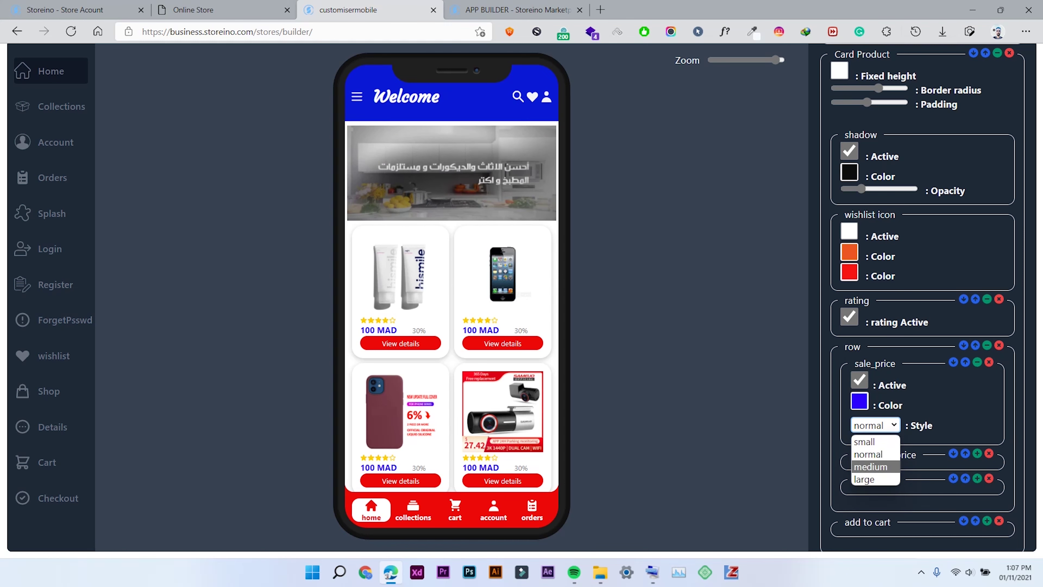
click(871, 466)
click(876, 425)
click(867, 479)
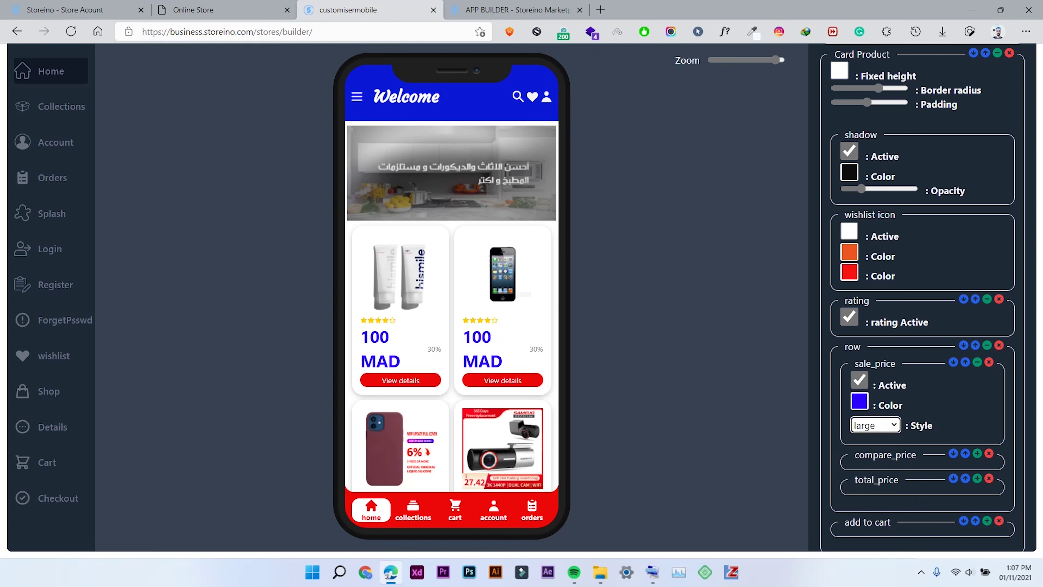
click(876, 425)
click(870, 454)
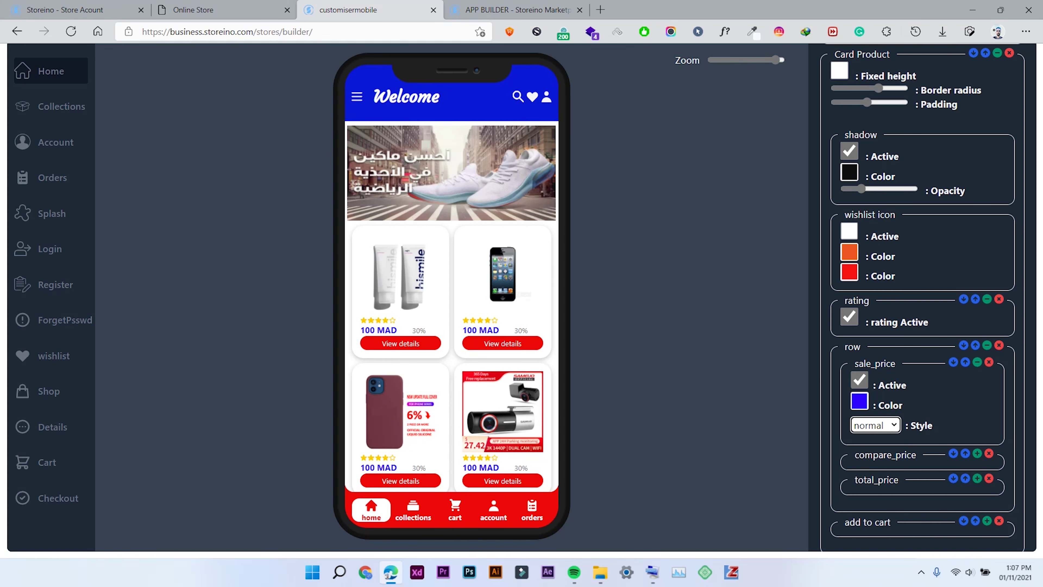
- Collapse the sale_price settings and look through the product cards in the Home page preview
click(977, 362)
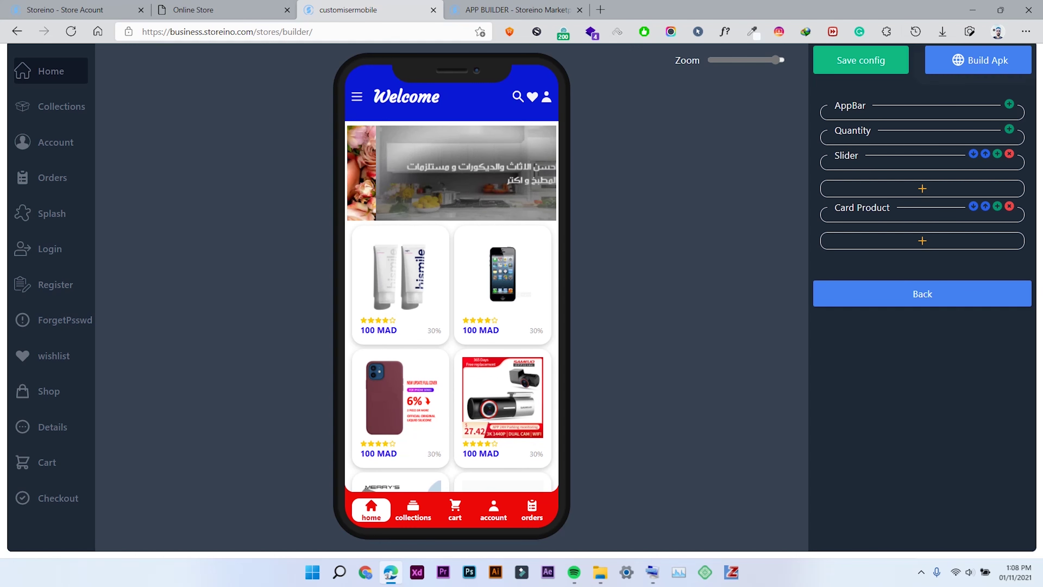
scroll(451, 306, down, 7)
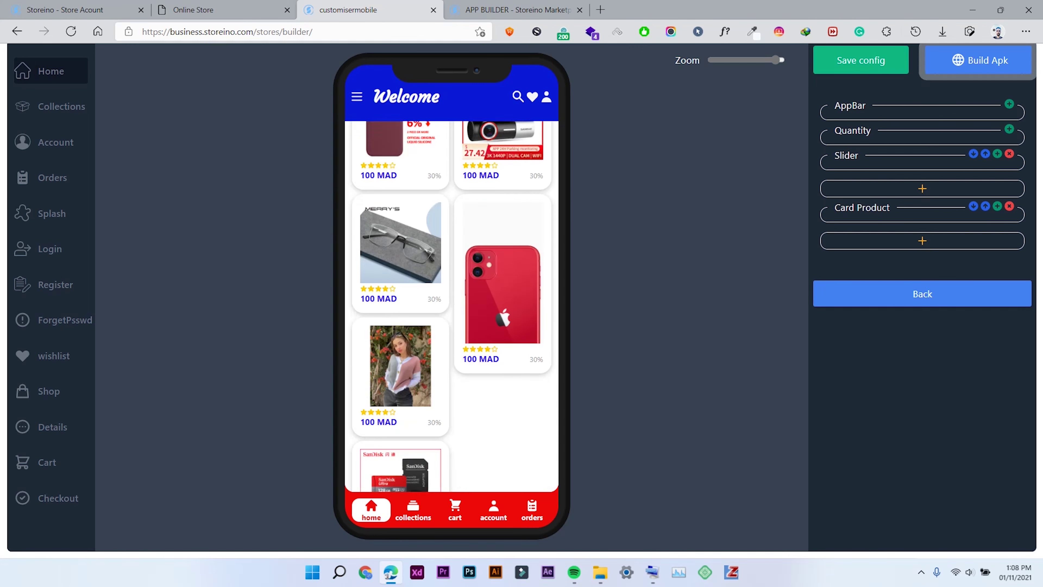
scroll(689, 300, up, 1)
scroll(452, 317, up, 10)
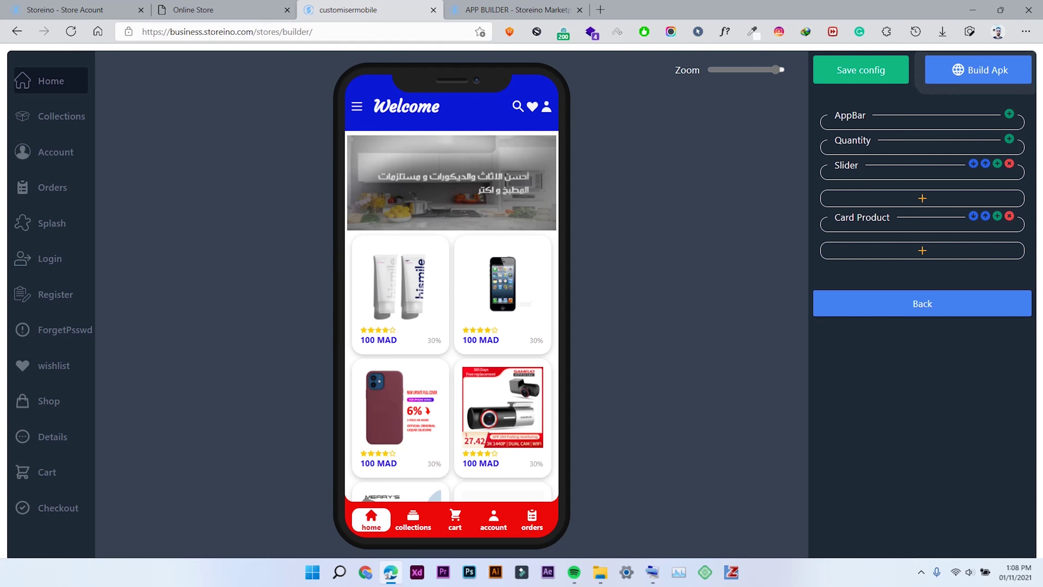
- Add a Collections section between the Slider and the Card Product section of the Home page
click(922, 250)
click(922, 250)
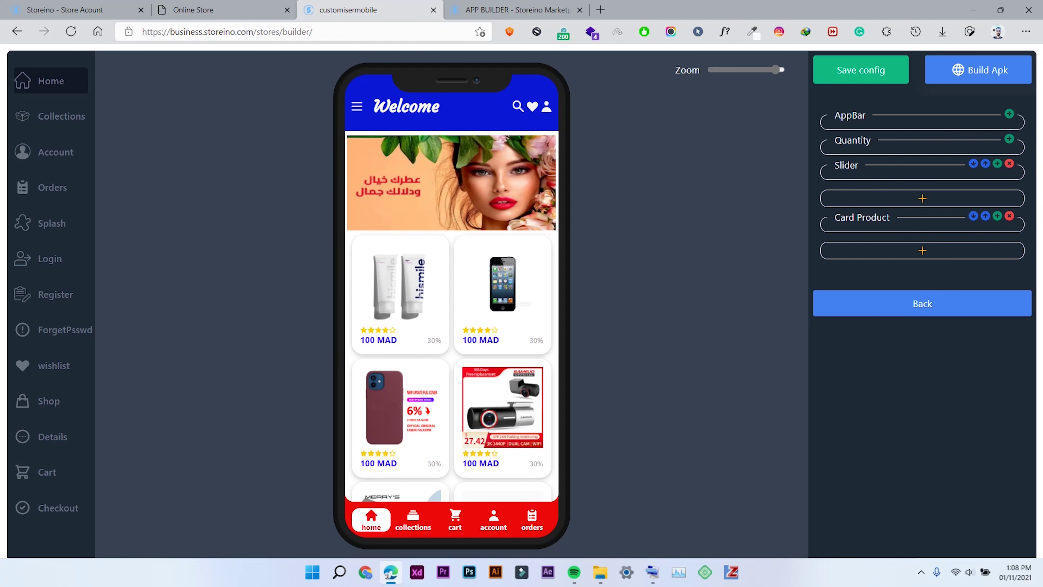
click(923, 198)
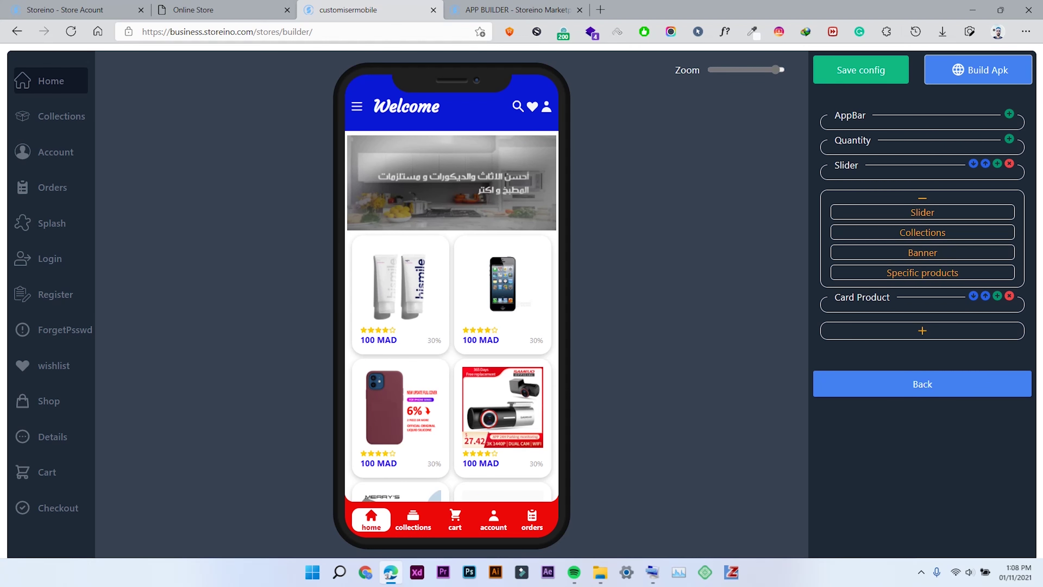
click(923, 232)
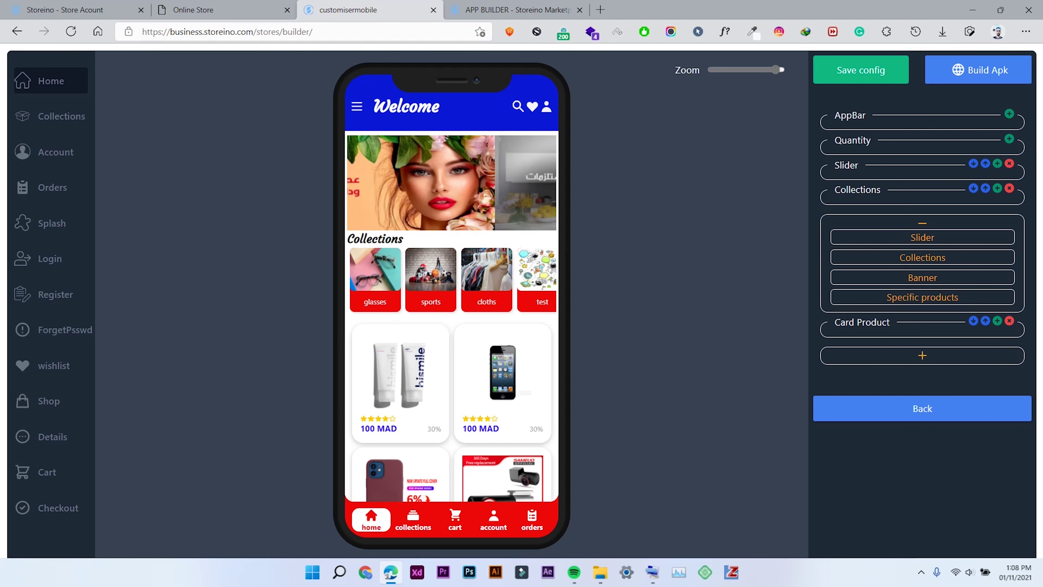
click(922, 223)
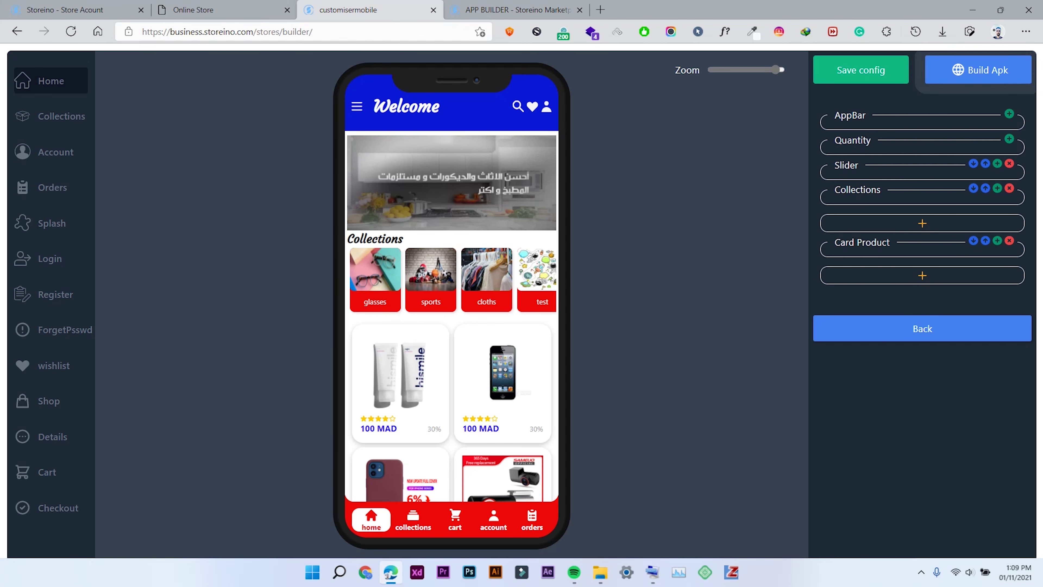
- Move the Collections section above the Slider in the Home page's section order
click(986, 188)
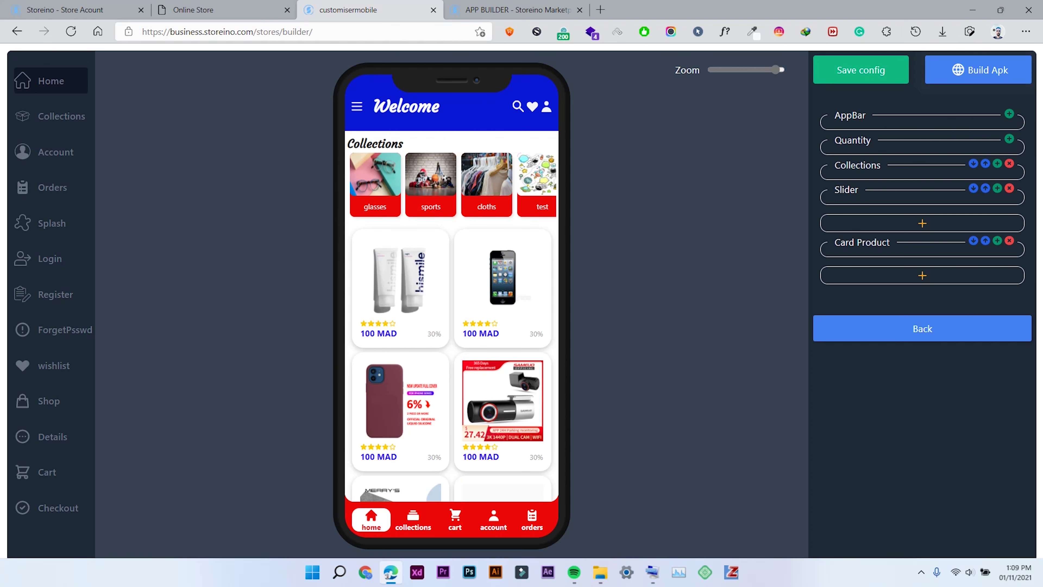
click(985, 188)
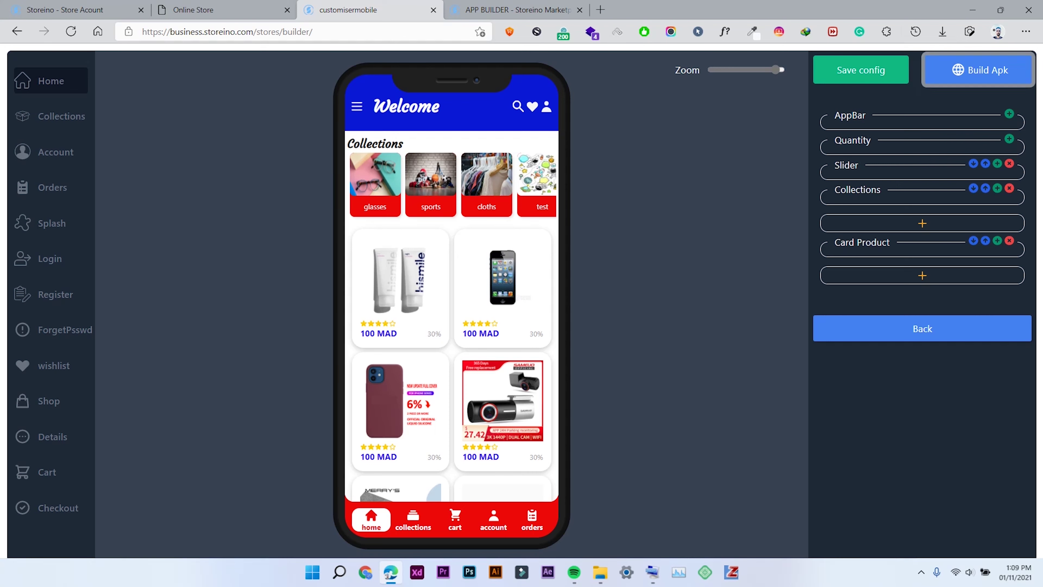
click(986, 188)
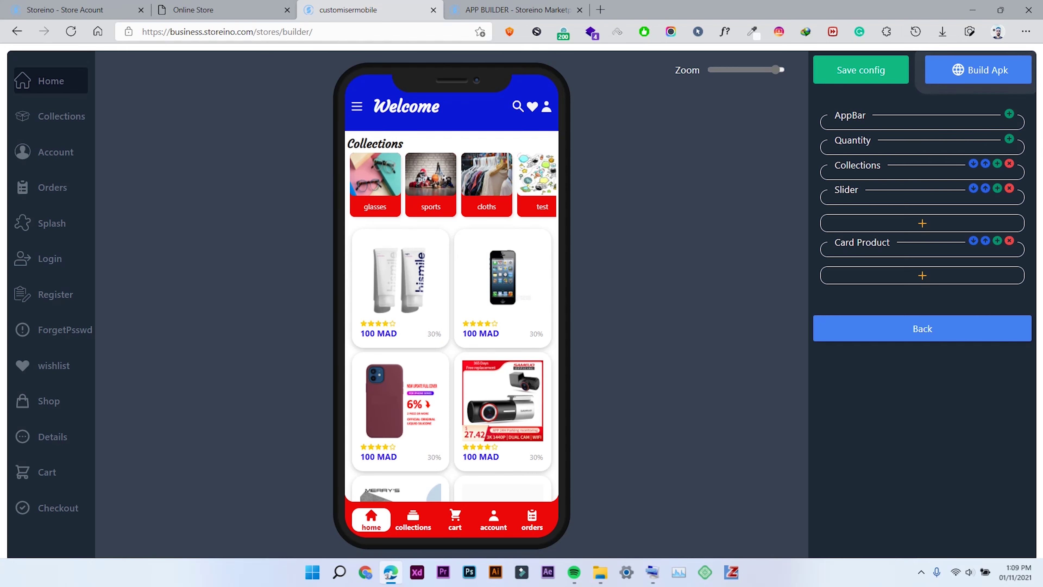
- Expand the Collections section's settings and toggle its label off and back on
click(997, 163)
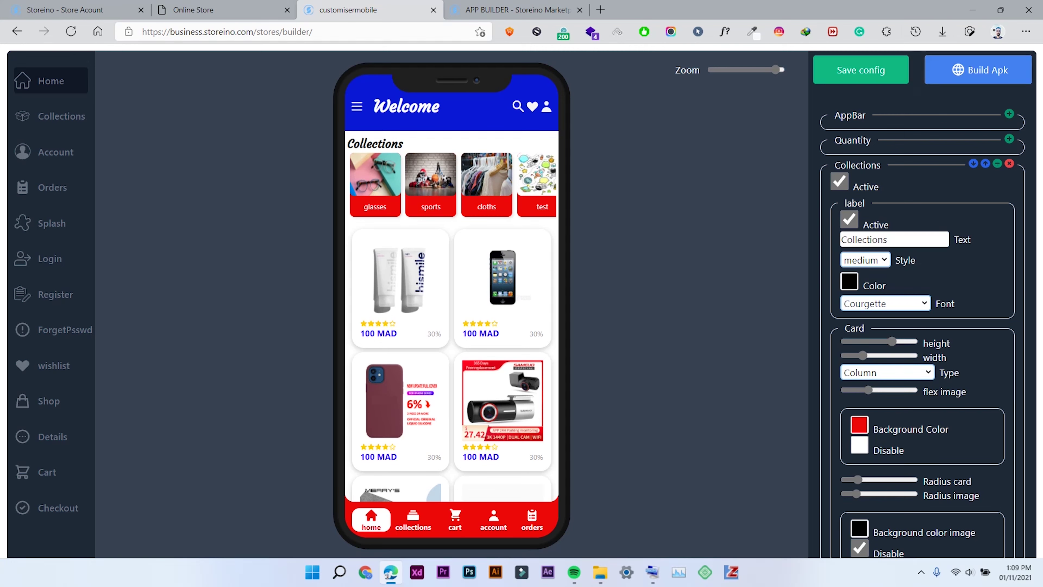
click(849, 219)
click(849, 220)
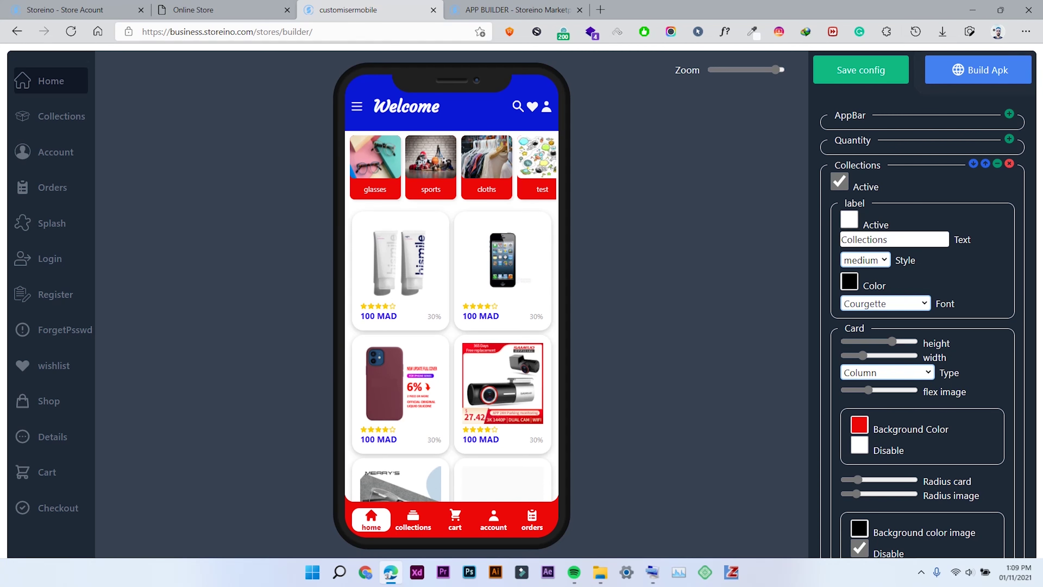
click(849, 220)
click(849, 220)
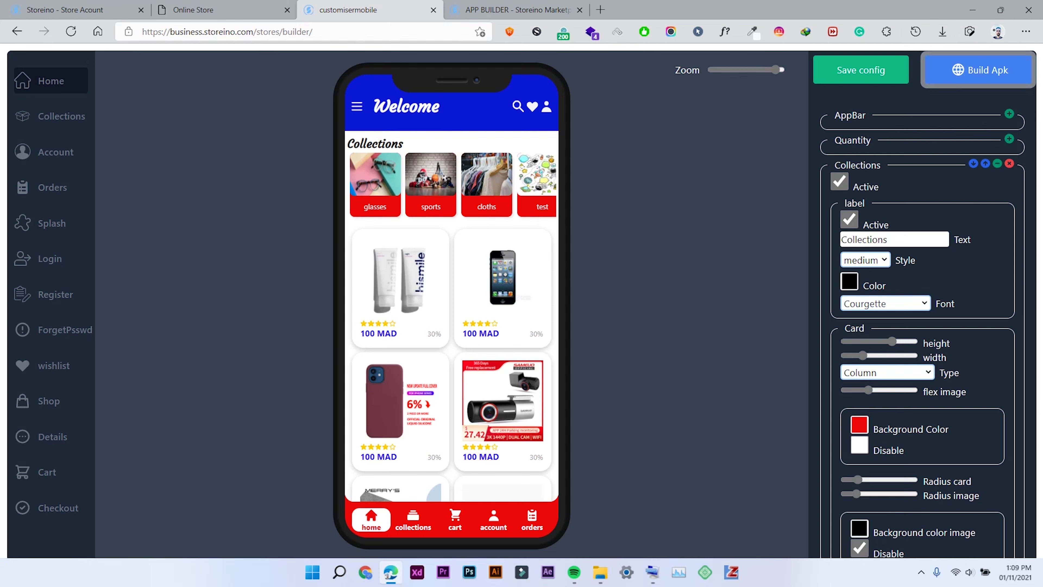
- Replace the Collections section's label text with "Ctegories"
double_click(864, 239)
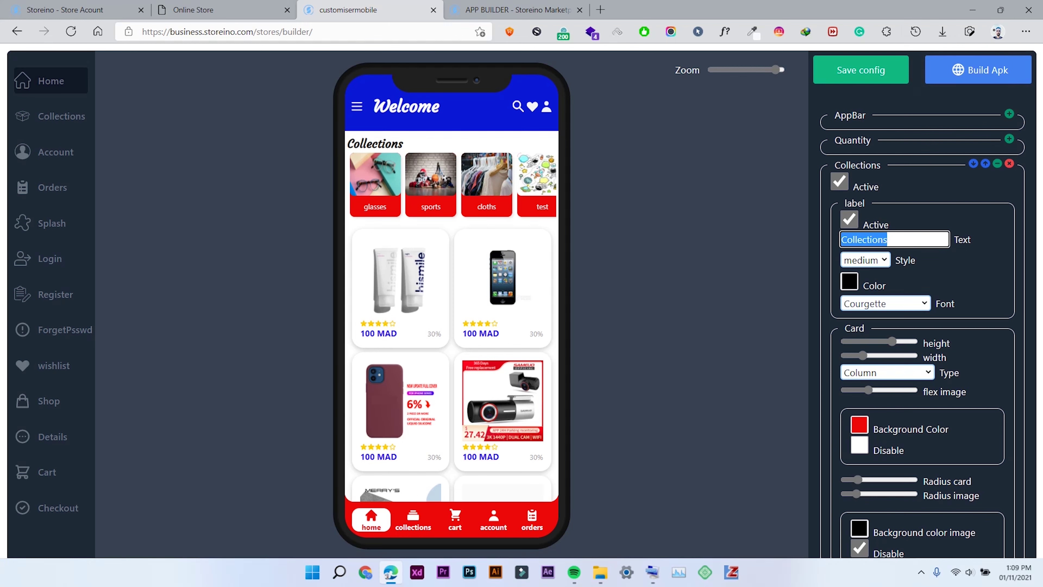
text(Cta)
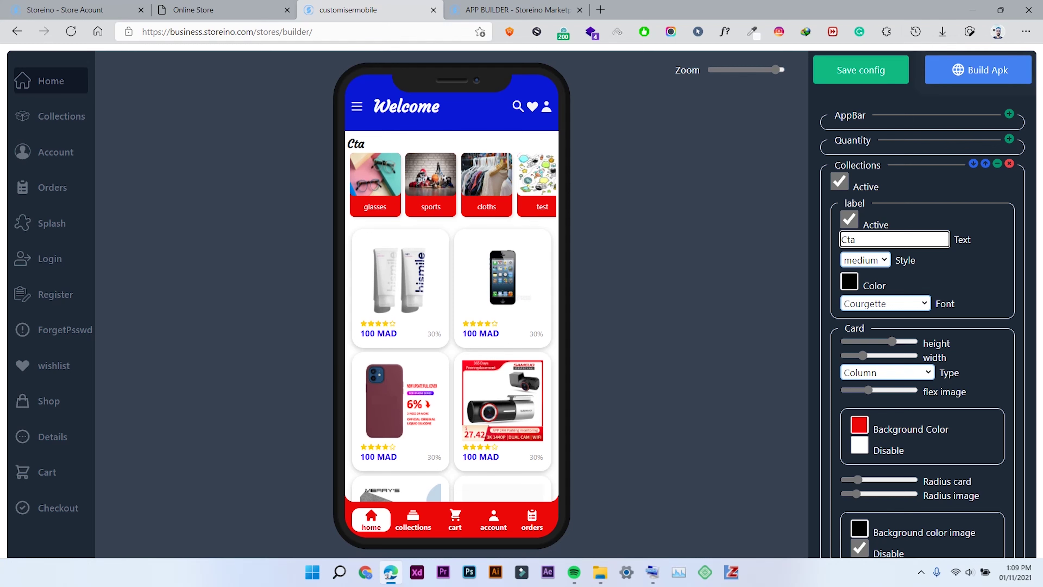
key(BackSpace)
text(egories)
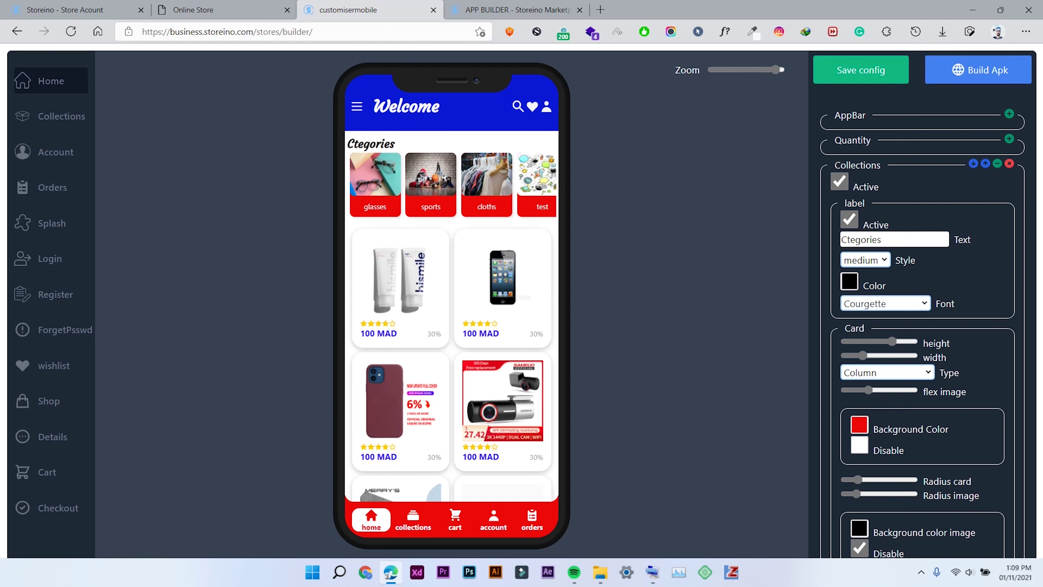
- Reduce the collection cards' height slightly, and try the Background image card type before setting it to Simple
scroll(922, 304, down, 2)
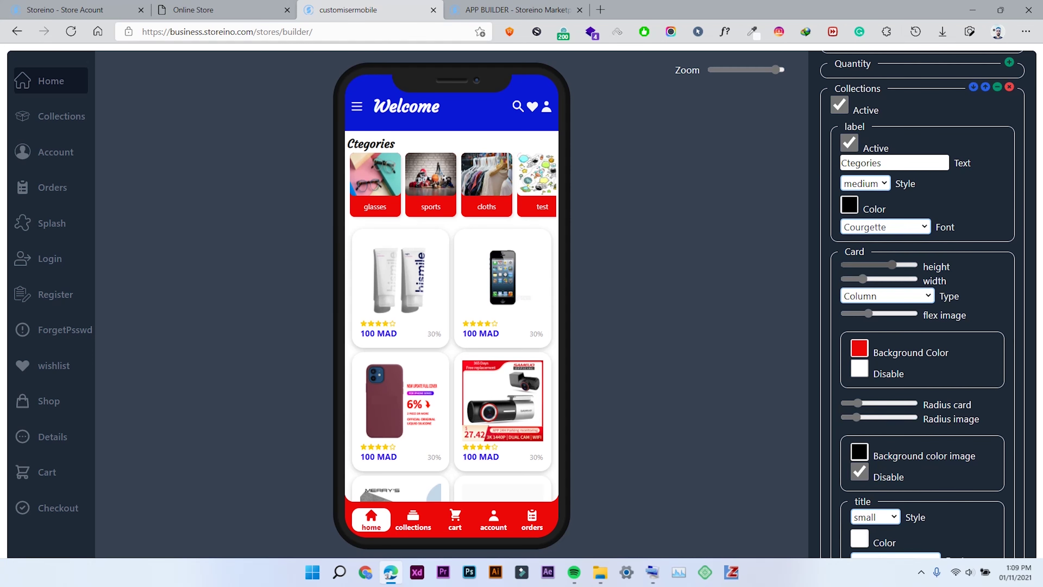
mouse_move(893, 264)
mouse_down()
mouse_move(862, 264)
mouse_move(901, 264)
mouse_move(860, 279)
mouse_move(879, 279)
mouse_move(863, 279)
mouse_move(879, 279)
mouse_move(863, 279)
mouse_move(884, 264)
mouse_up()
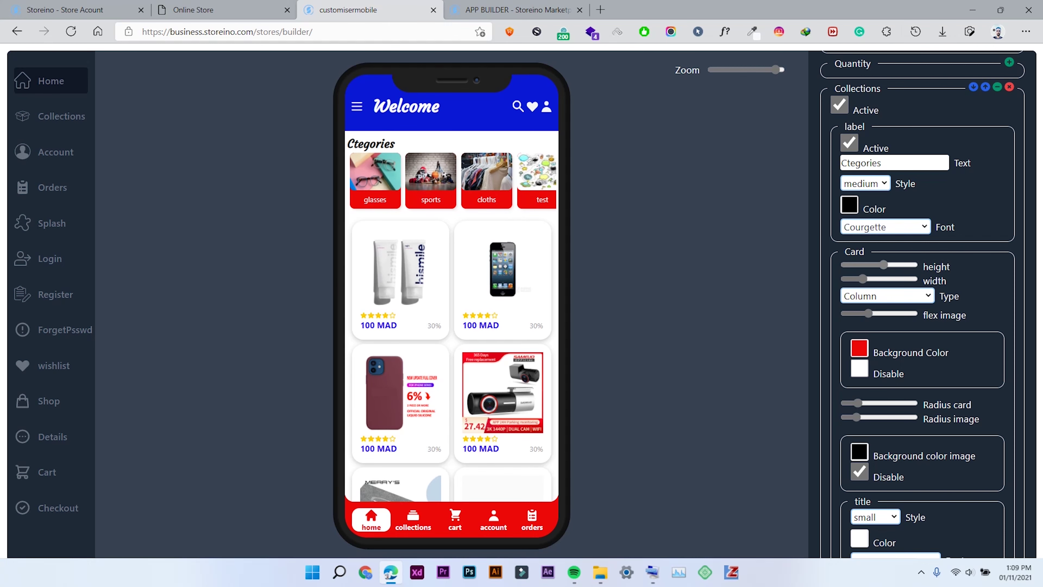
click(887, 296)
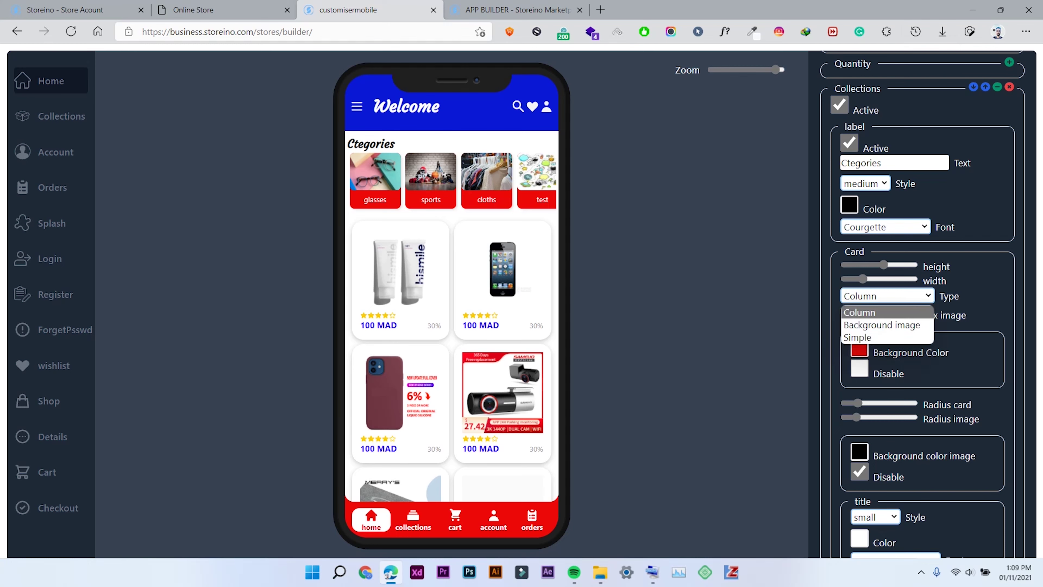
click(887, 312)
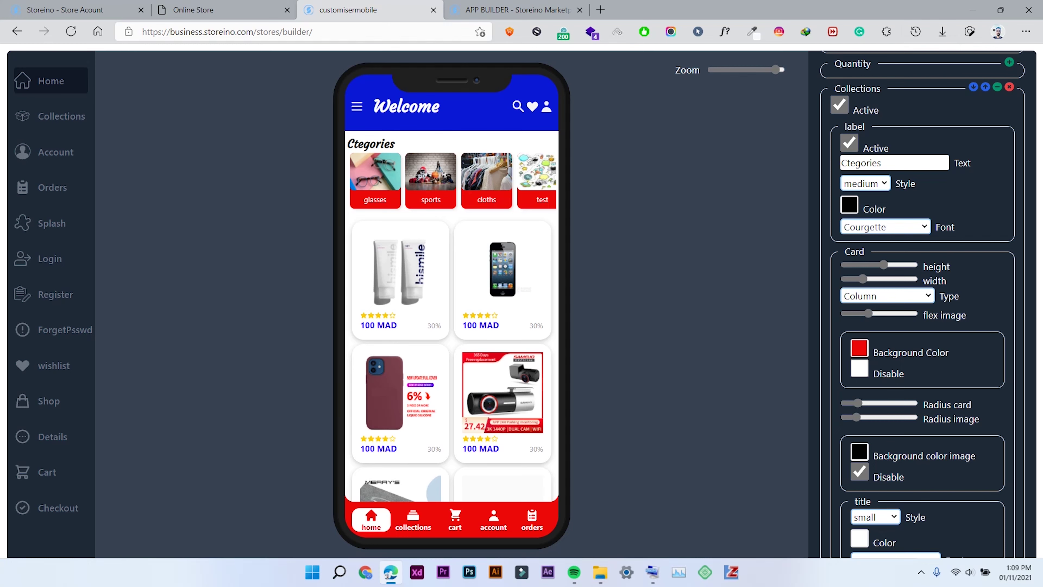
click(887, 296)
click(882, 325)
click(886, 296)
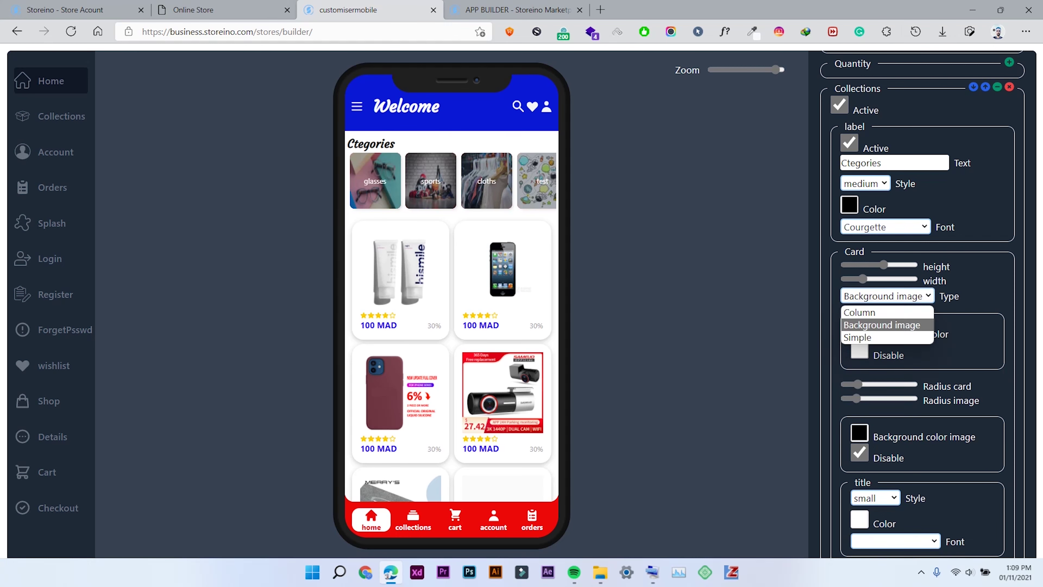
click(858, 337)
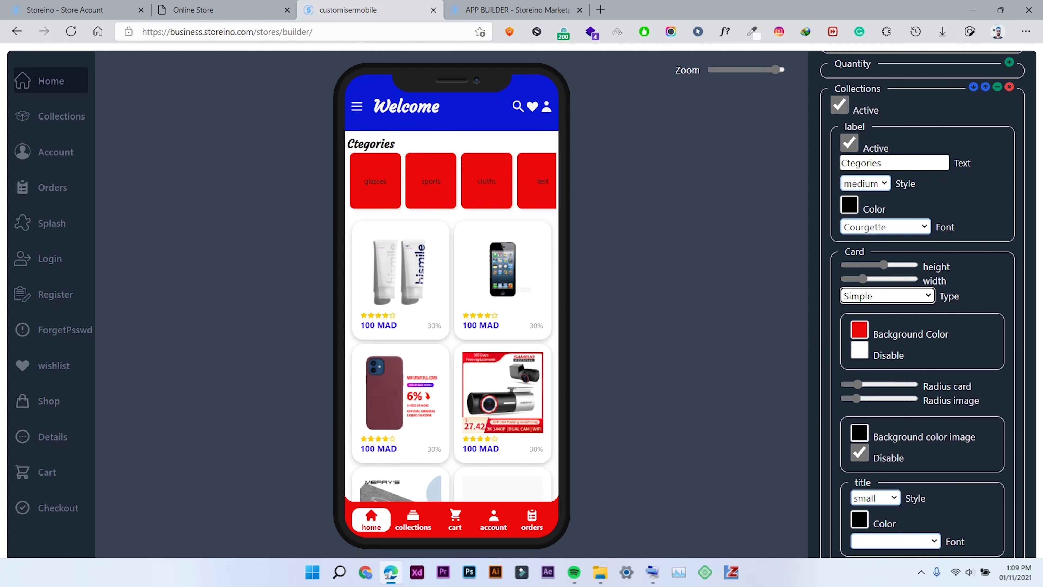
- Set the collection cards' type to Background image and change their background color from red to white
click(887, 296)
click(882, 325)
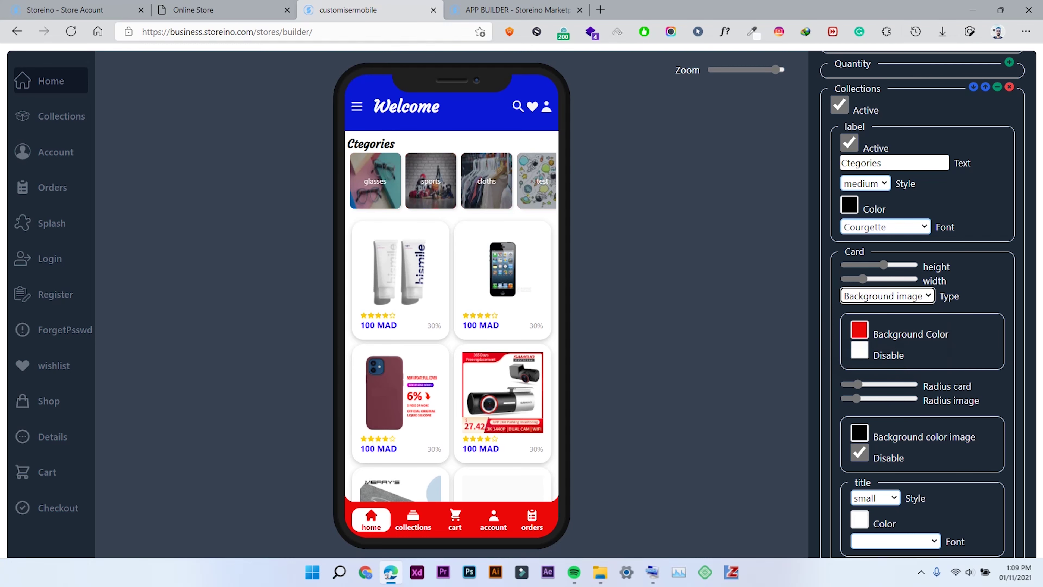
scroll(922, 304, down, 3)
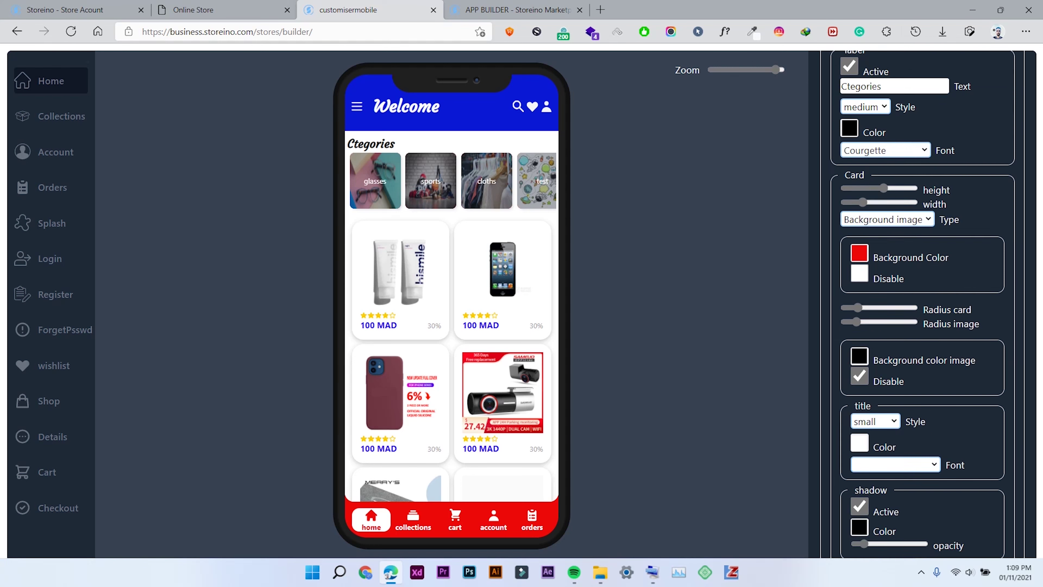
scroll(922, 305, up, 1)
click(860, 273)
click(859, 253)
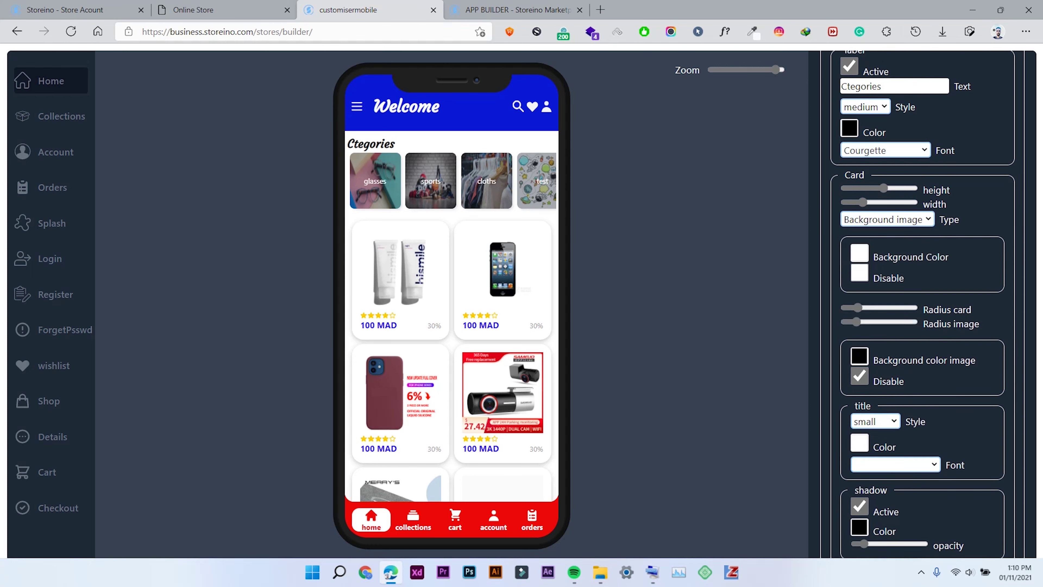
- Raise the collection cards' card radius to nearly its maximum and increase their image radius
scroll(922, 304, down, 2)
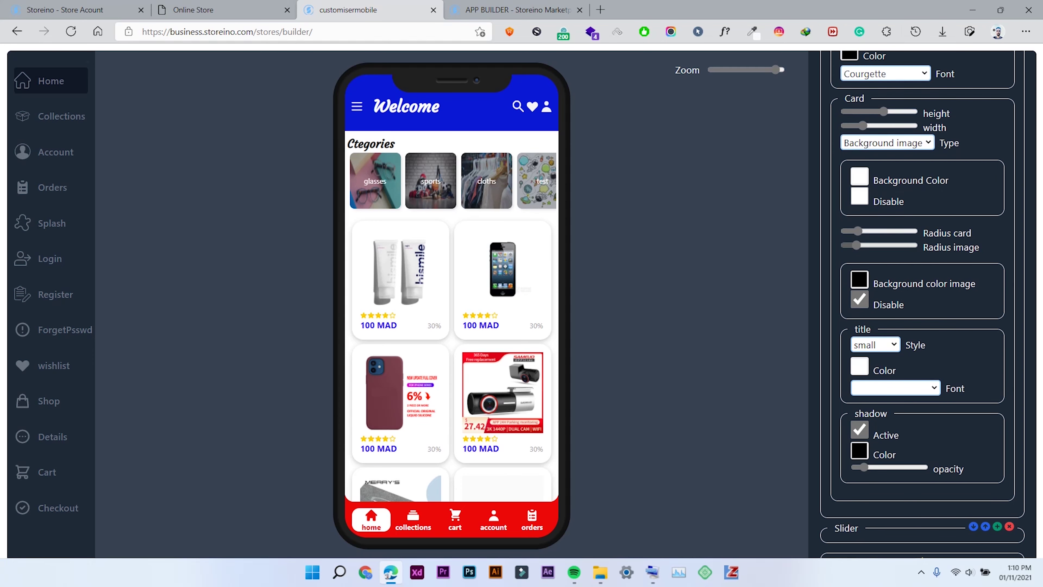
drag(858, 230, 914, 231)
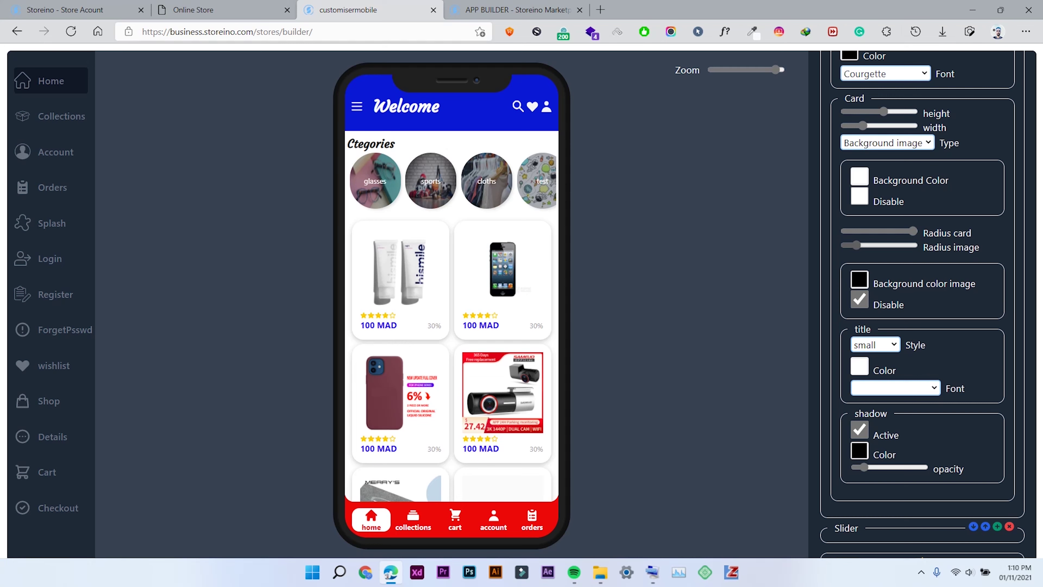
drag(857, 245, 895, 245)
- Try a red background color for the collection images, and toggle its Disable option on and off
scroll(895, 245, down, 2)
click(859, 203)
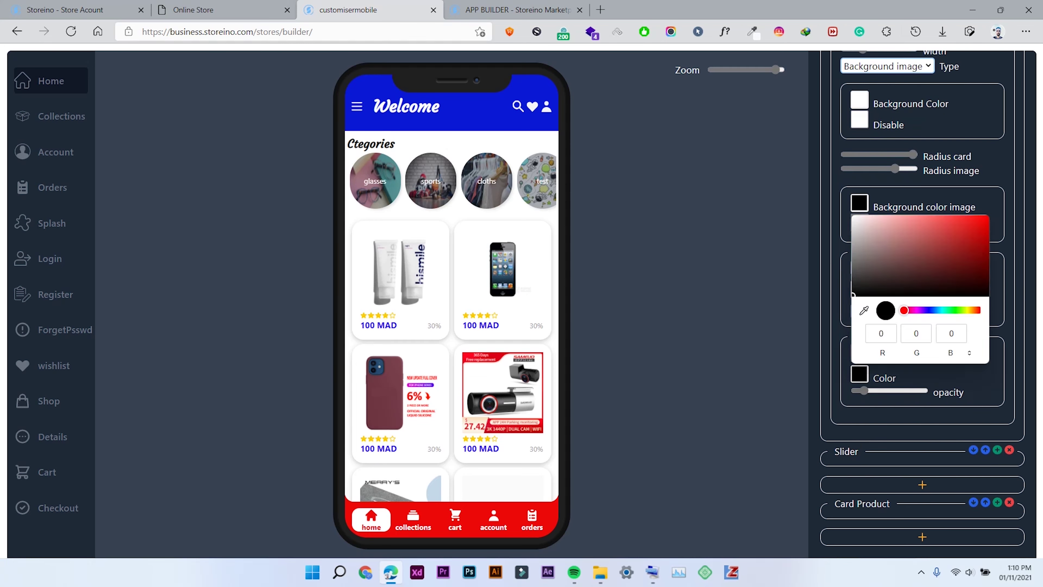
drag(949, 251, 968, 224)
key(Return)
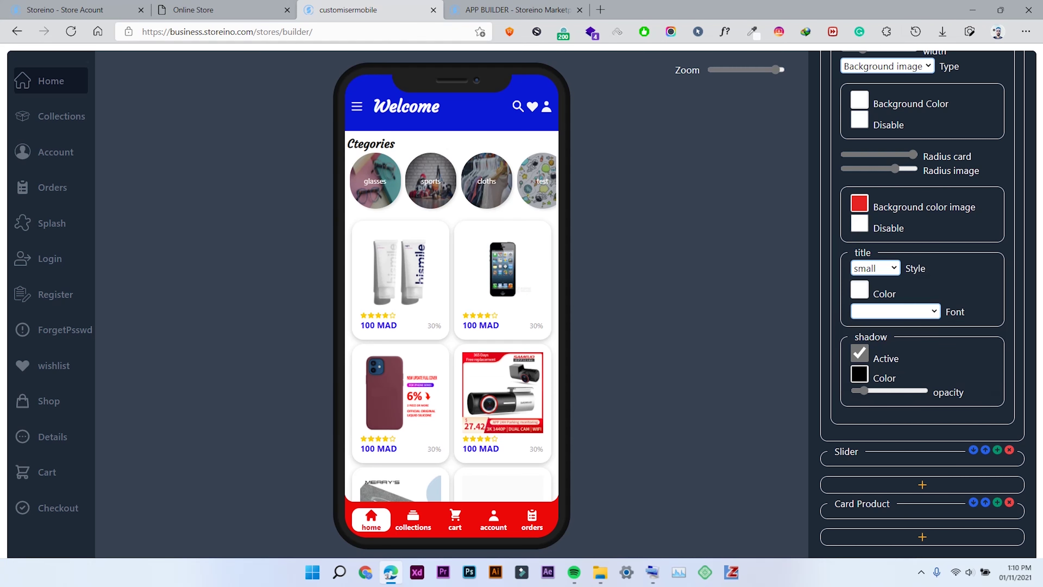
click(860, 223)
click(859, 223)
- Collapse the Collections section's settings and open the option for adding a section below Card Product
scroll(923, 304, down, 1)
scroll(923, 304, up, 8)
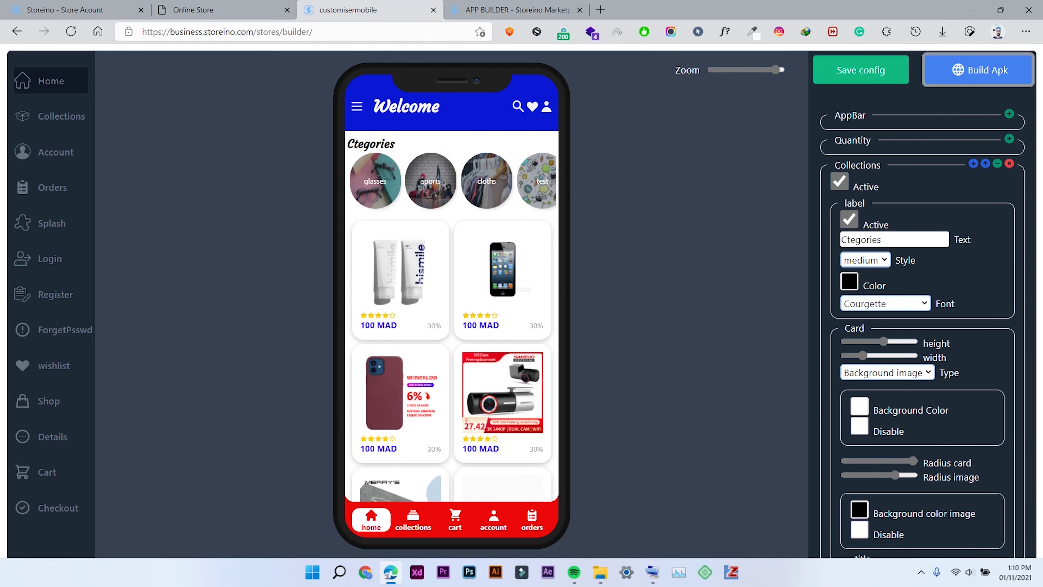
click(997, 164)
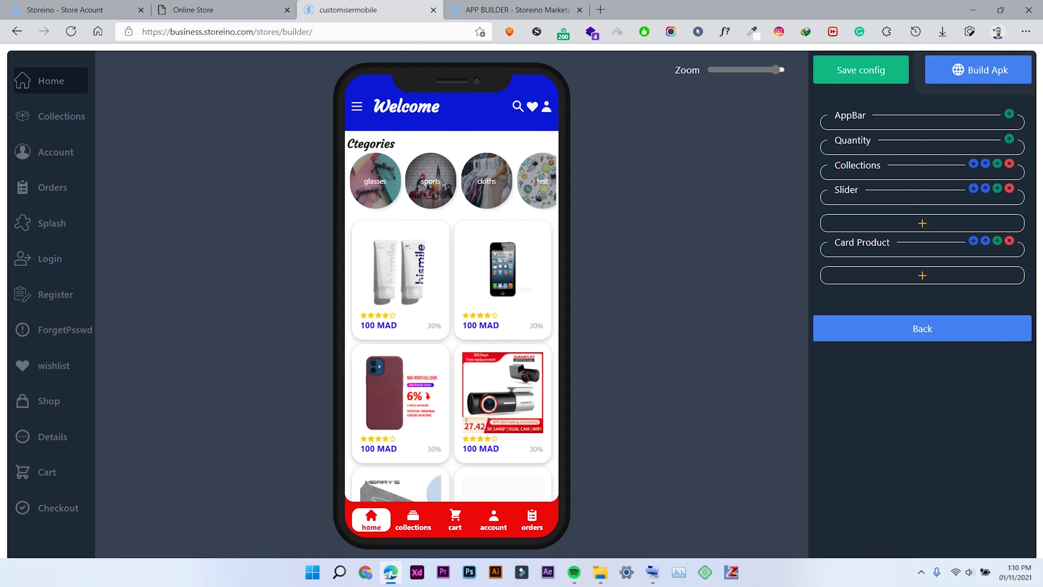
click(922, 275)
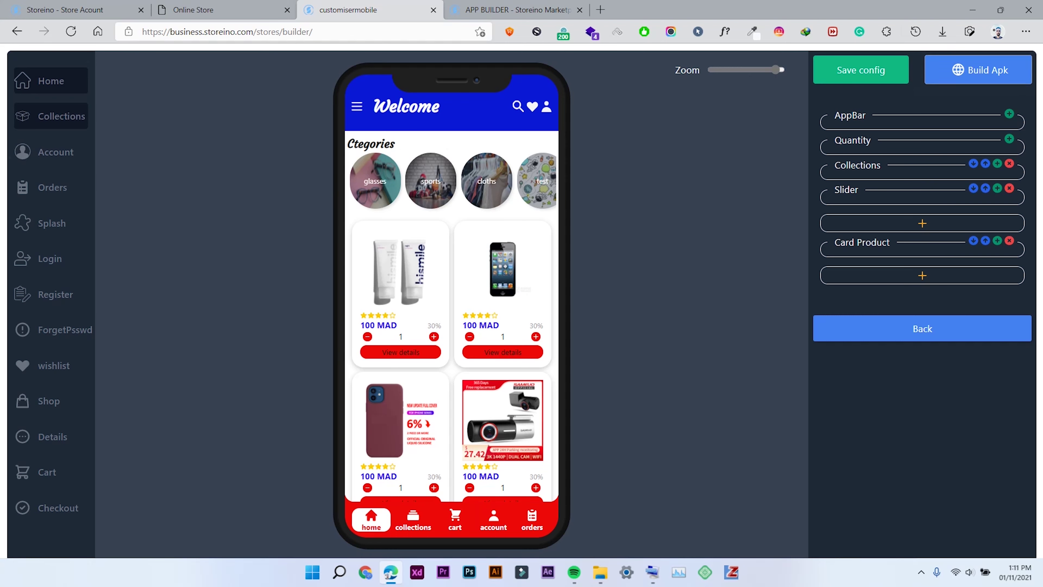
- Review the Collections, Account, Orders, Splash, Login, Register, ForgetPsswd, wishlist and Shop pages and their customization settings
click(50, 116)
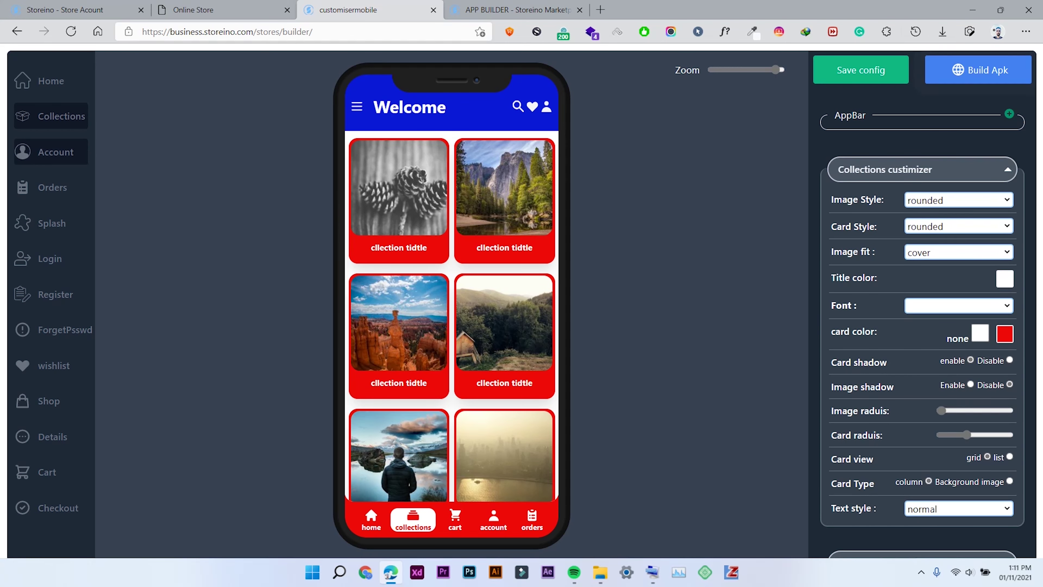
click(50, 152)
click(51, 187)
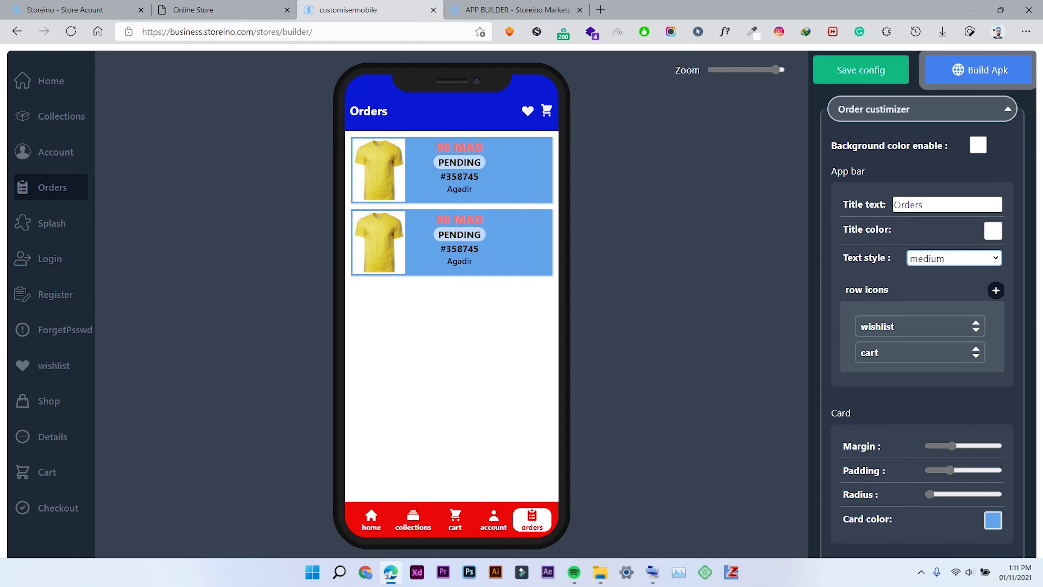
click(51, 223)
click(51, 258)
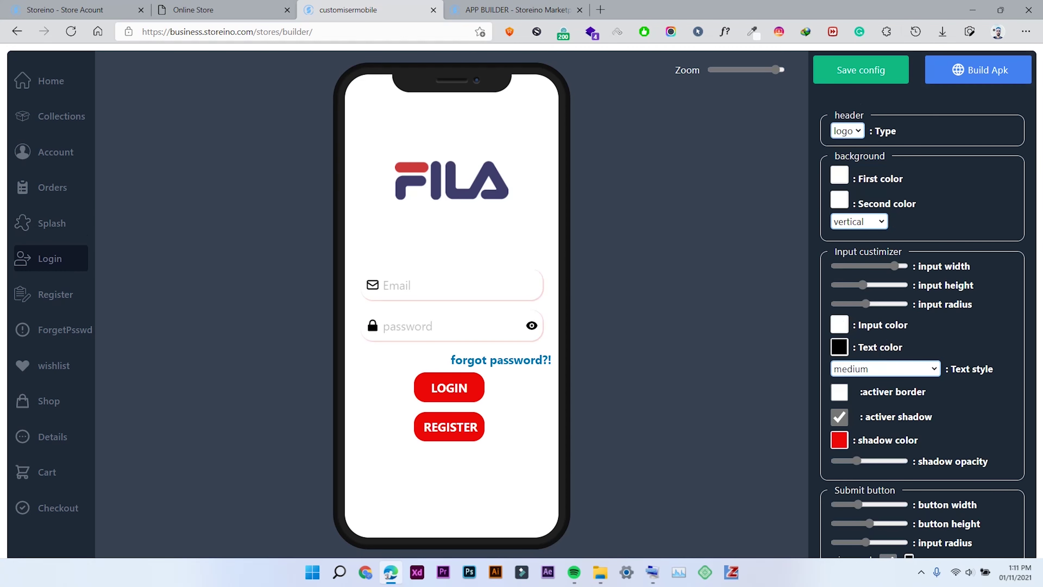
scroll(923, 304, down, 4)
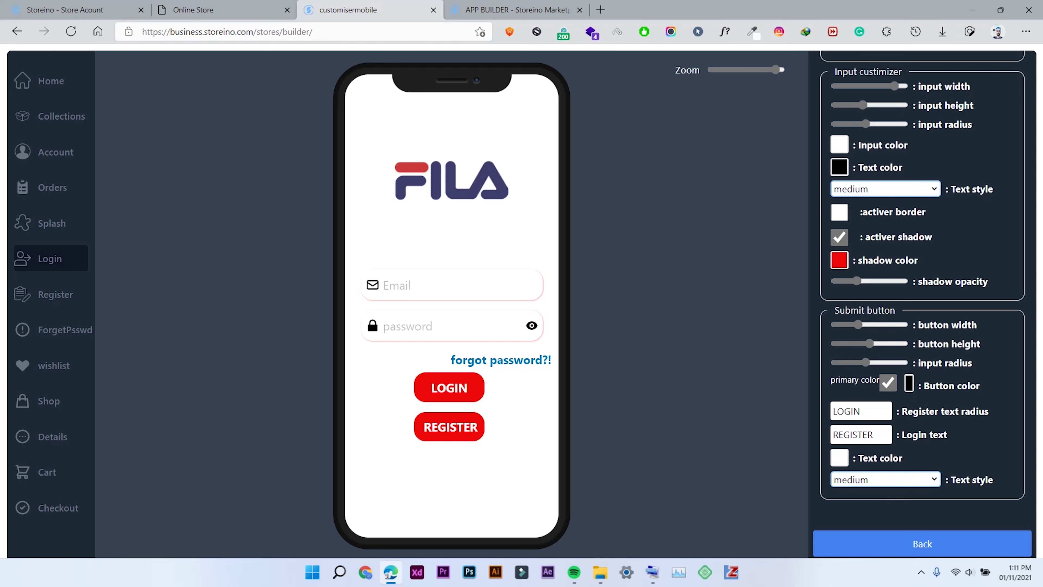
click(51, 294)
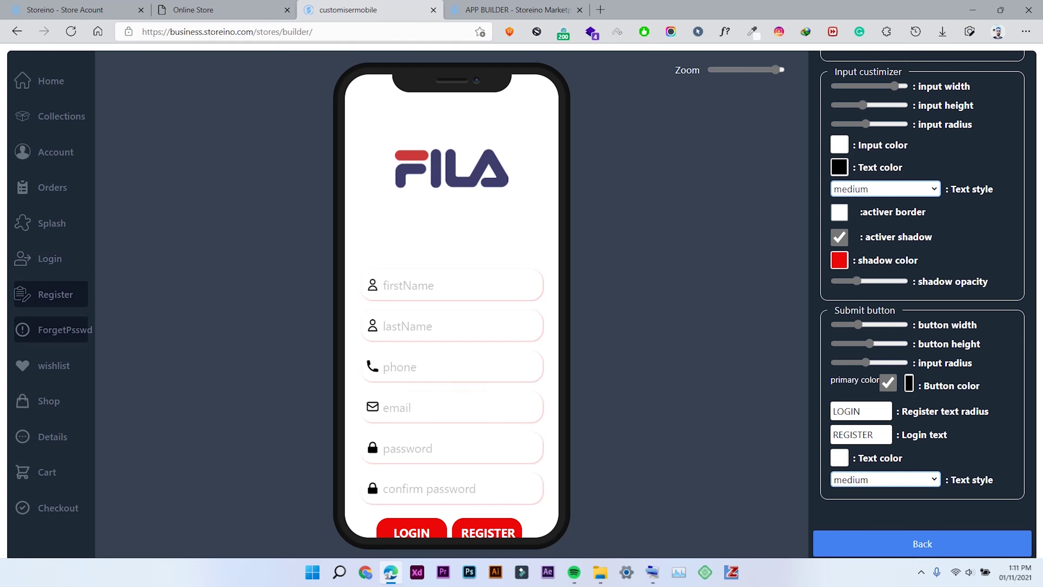
click(51, 330)
click(50, 365)
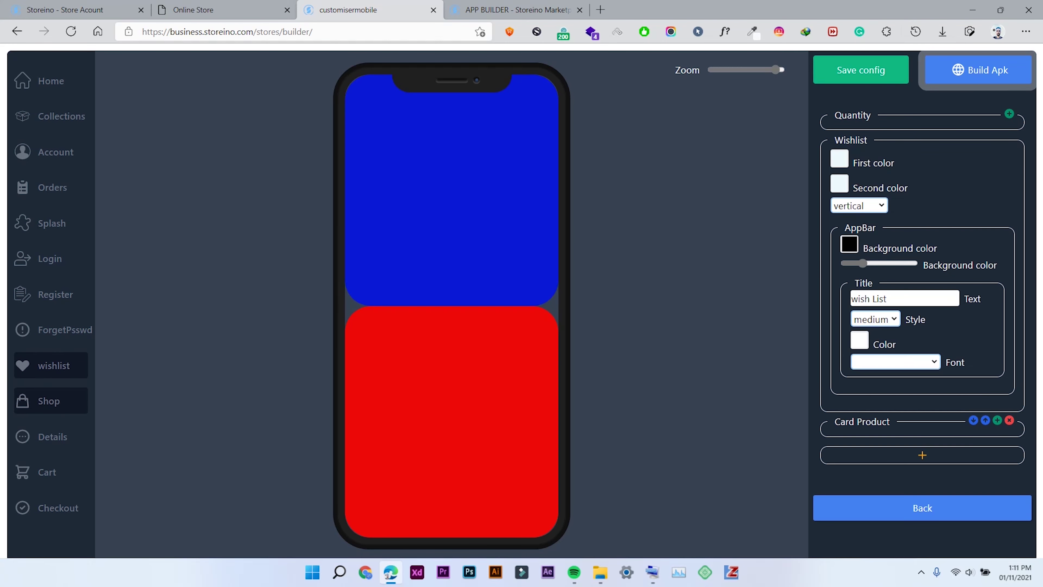
click(51, 401)
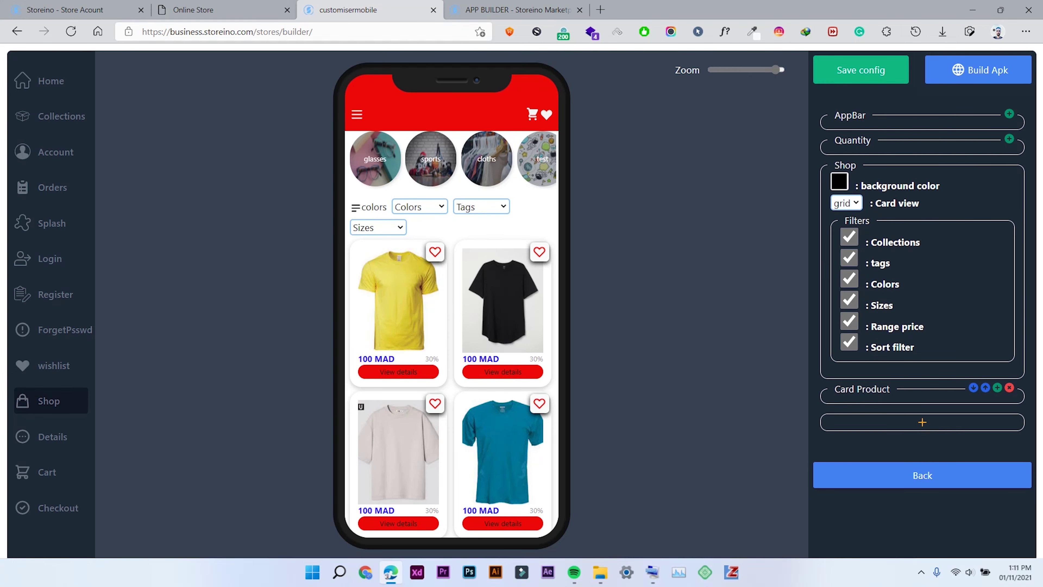
- Return to the Home page, save the config and open the Build Apk form
click(51, 81)
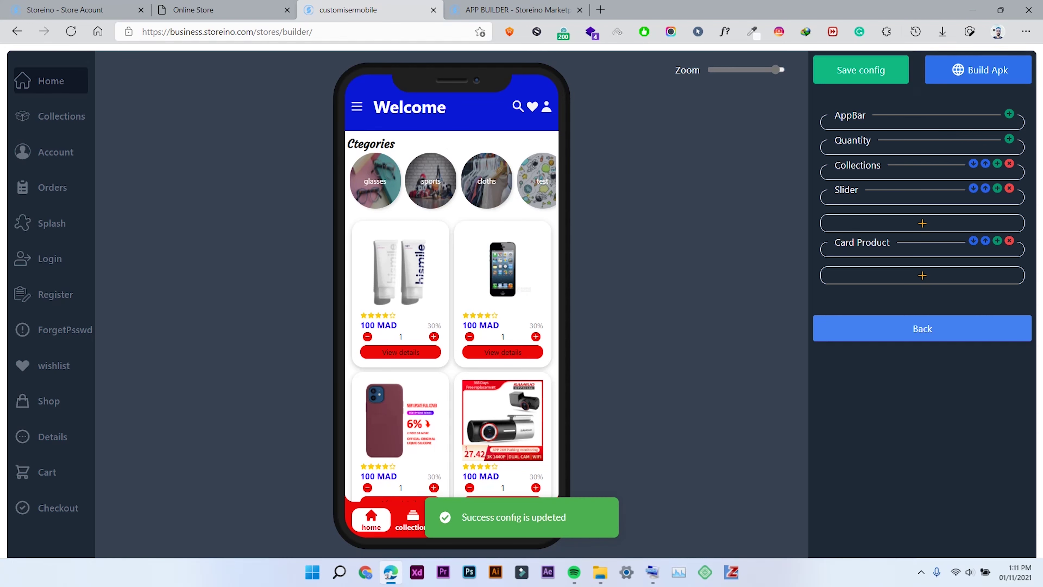
click(978, 70)
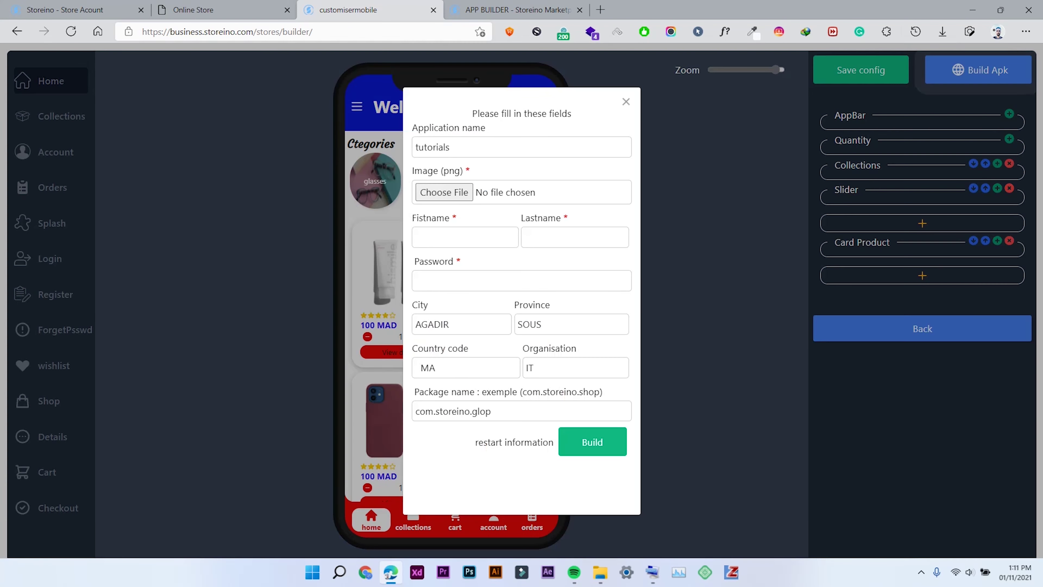
- Replace the application name in the Build Apk form with "my store name"
click(454, 147)
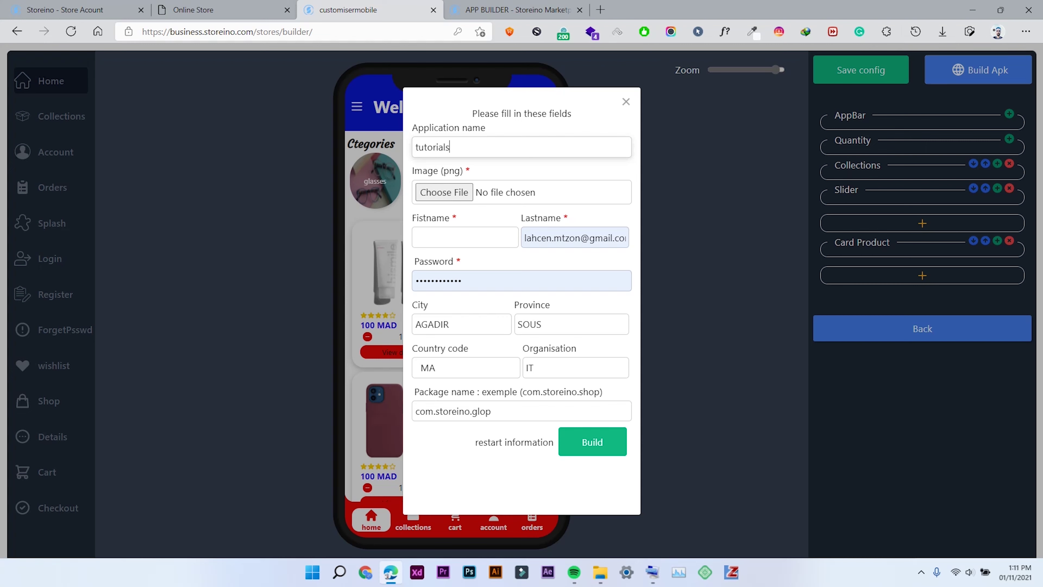
key(ctrl+a)
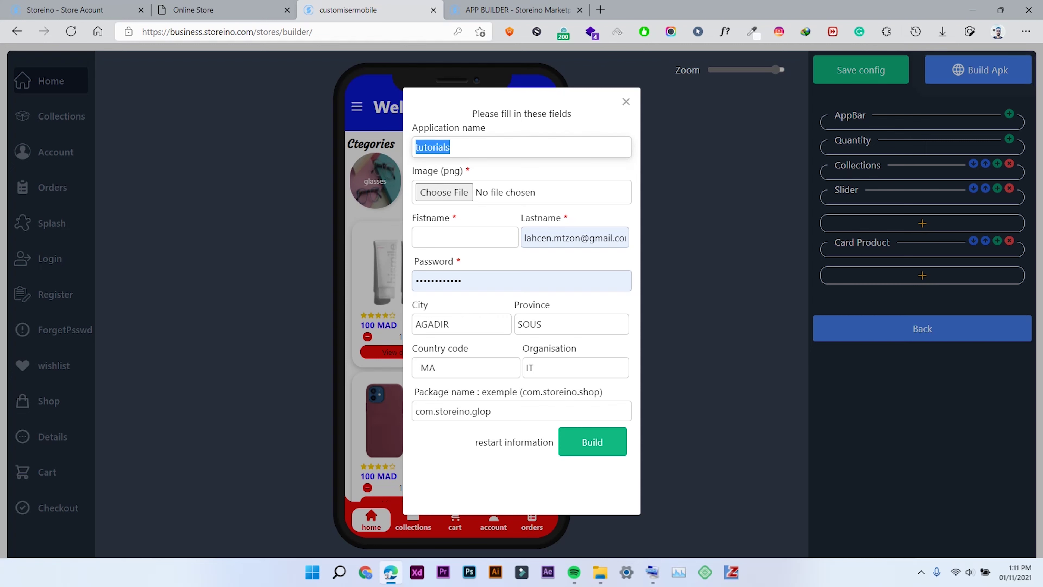
text(my store )
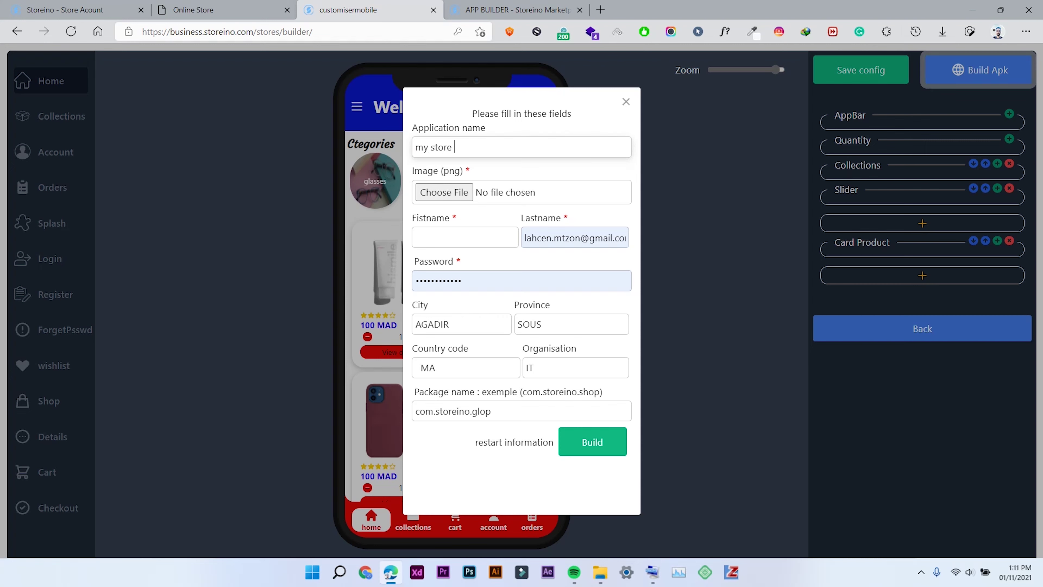
text(name)
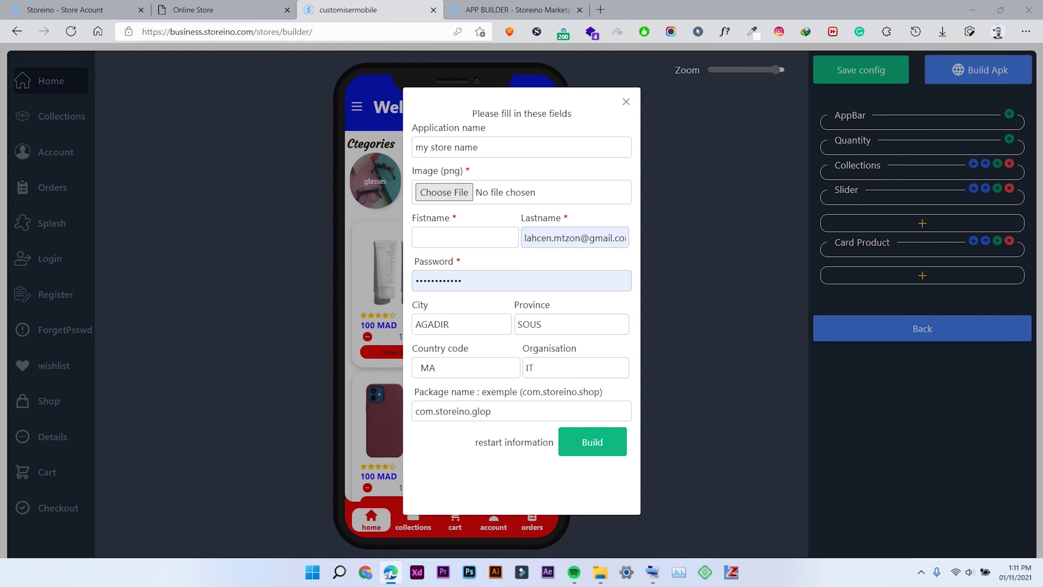
- Go through the remaining fields of the Build Apk form and close it without choosing an image
click(508, 9)
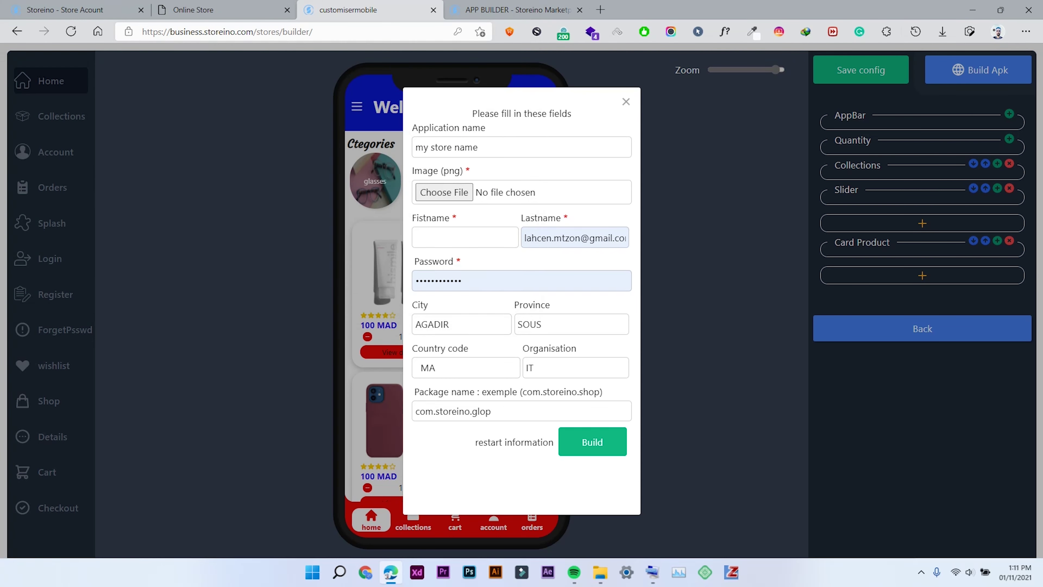
key(Tab)
key(Tab)
key(Tab)
key(Escape)
click(592, 442)
click(626, 102)
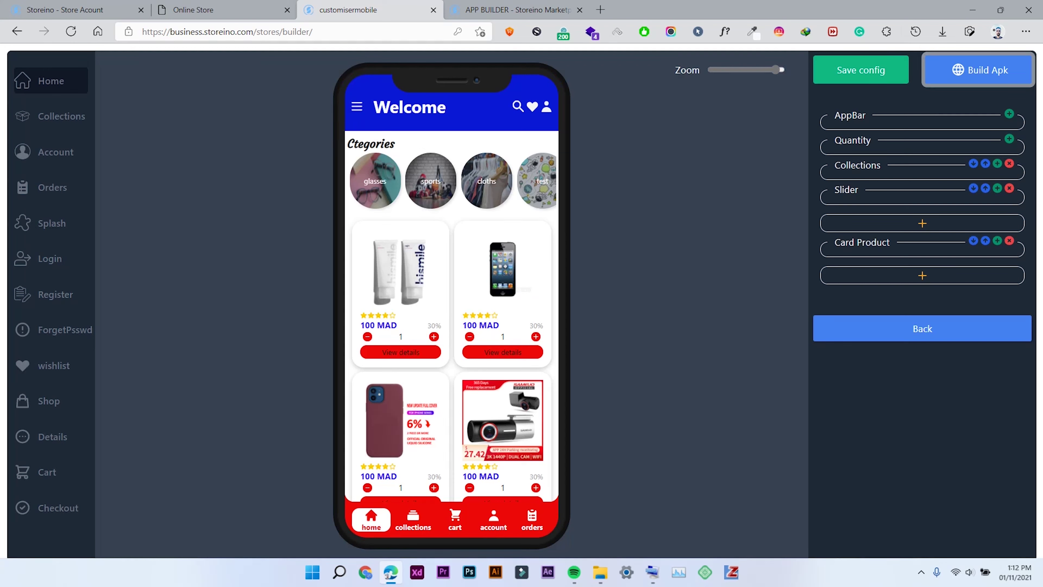